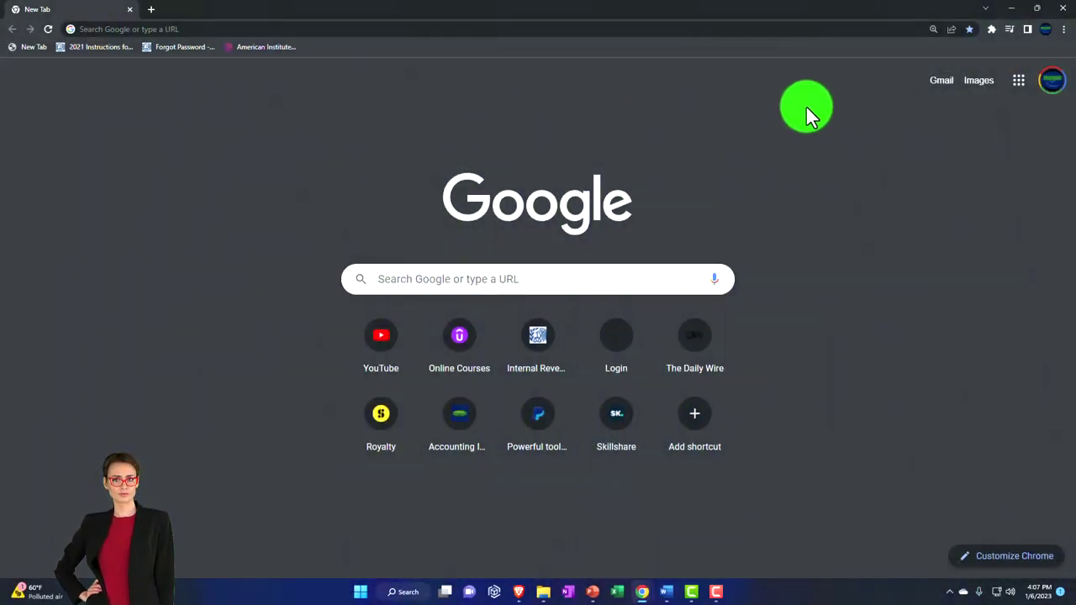
Open a new Incognito window and search Google for "Quickbooks Online test drive".
left_click(1061, 29)
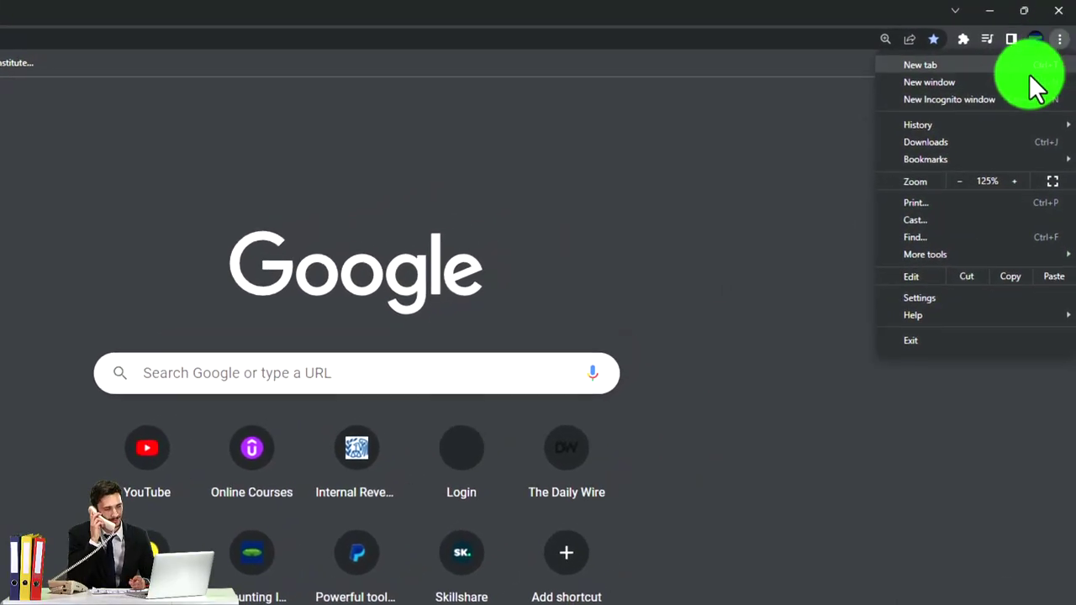
left_click(963, 105)
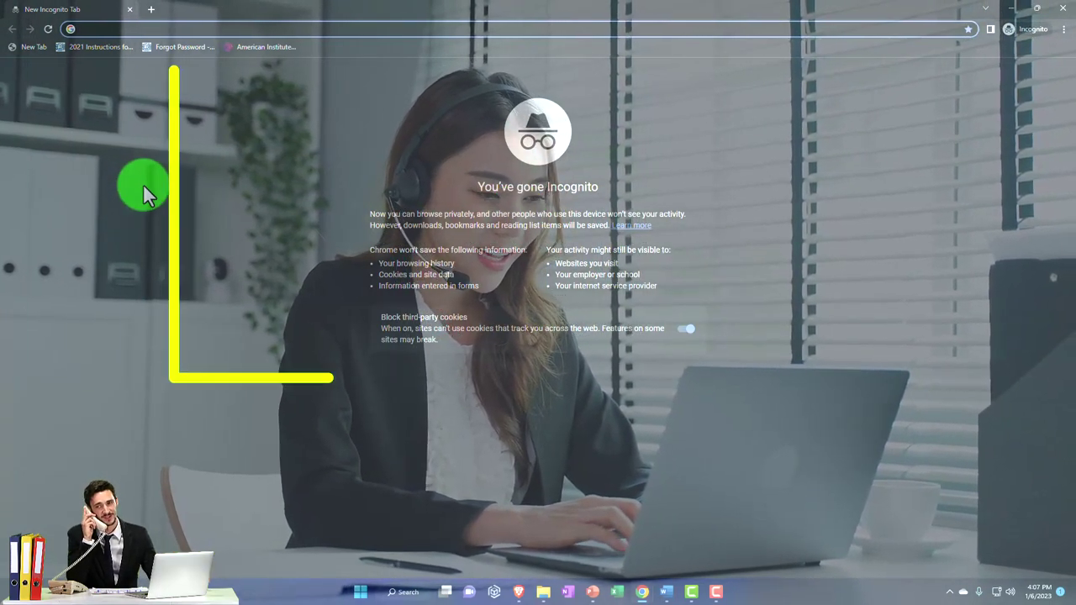
type("Quic")
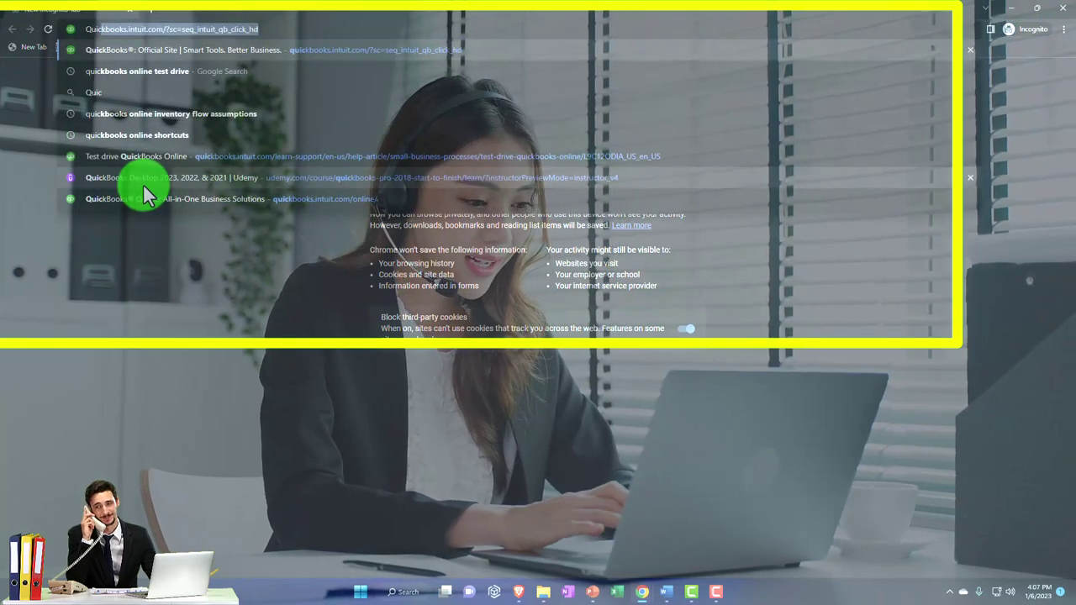
type("kbooks Online")
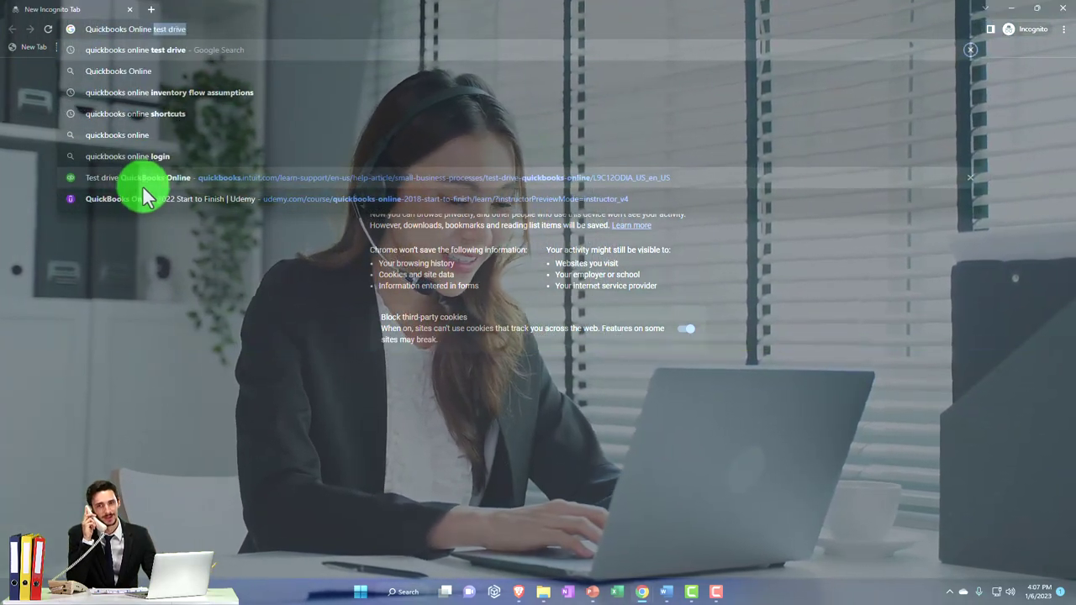
key("Return")
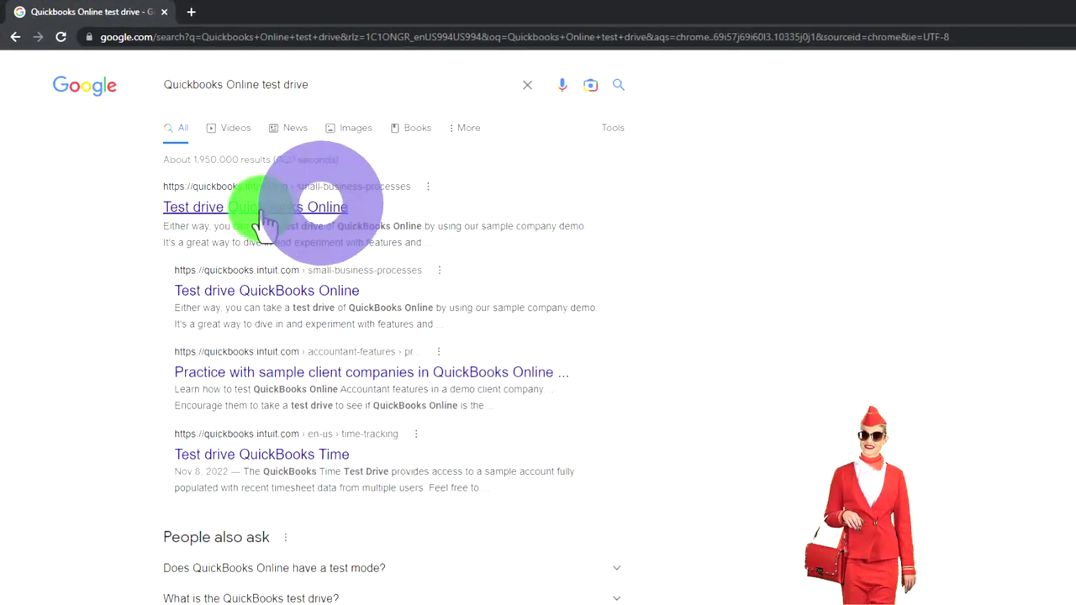
Open the Test drive QuickBooks Online article, launch the United States test drive, and complete the security verification.
left_click(264, 211)
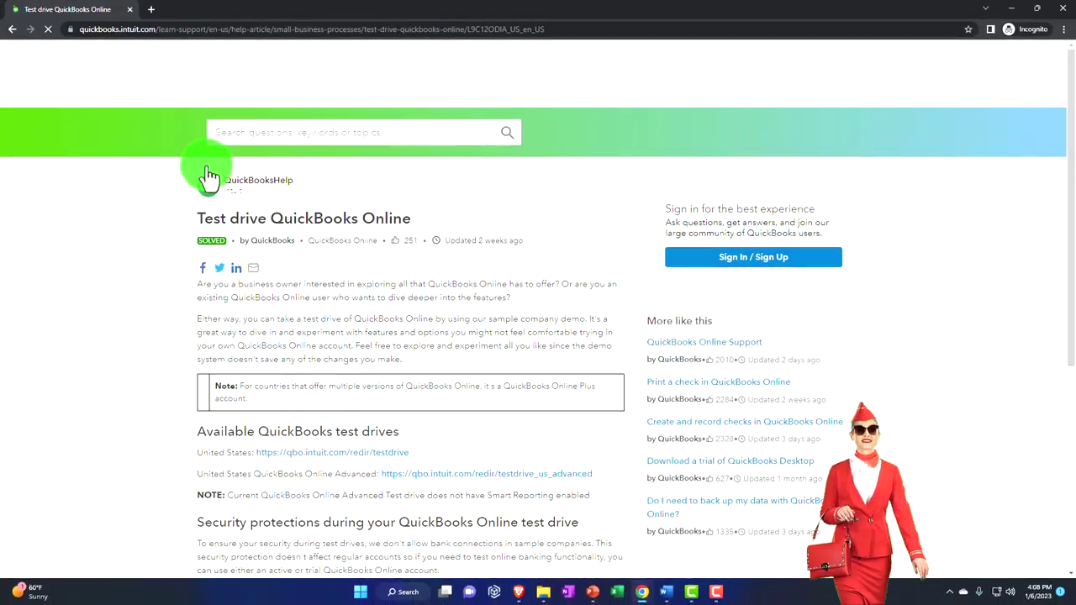
scroll(146, 341, "down", 1)
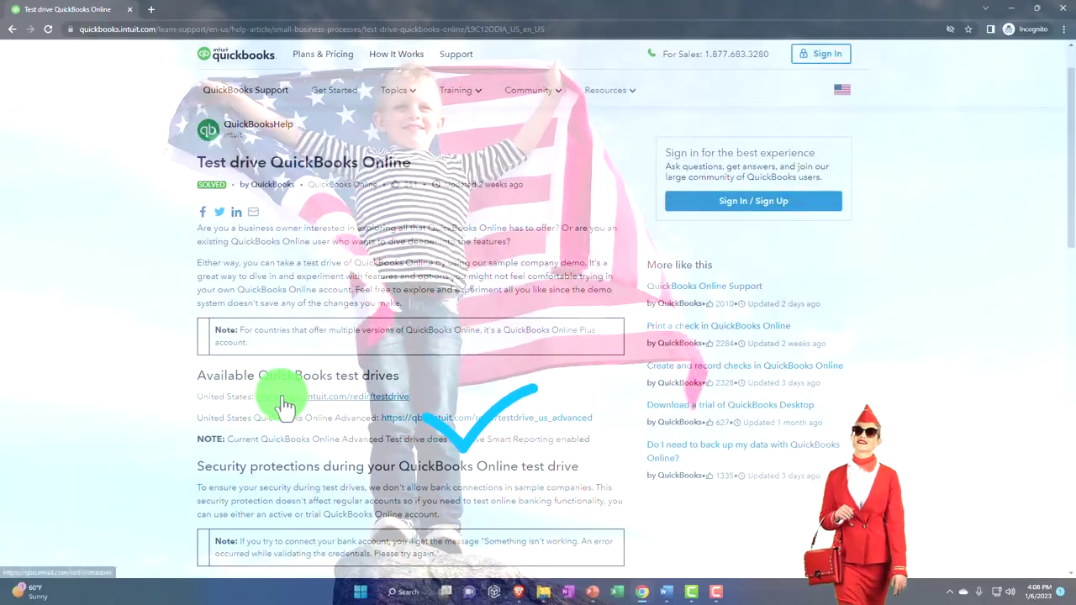
left_click(284, 408)
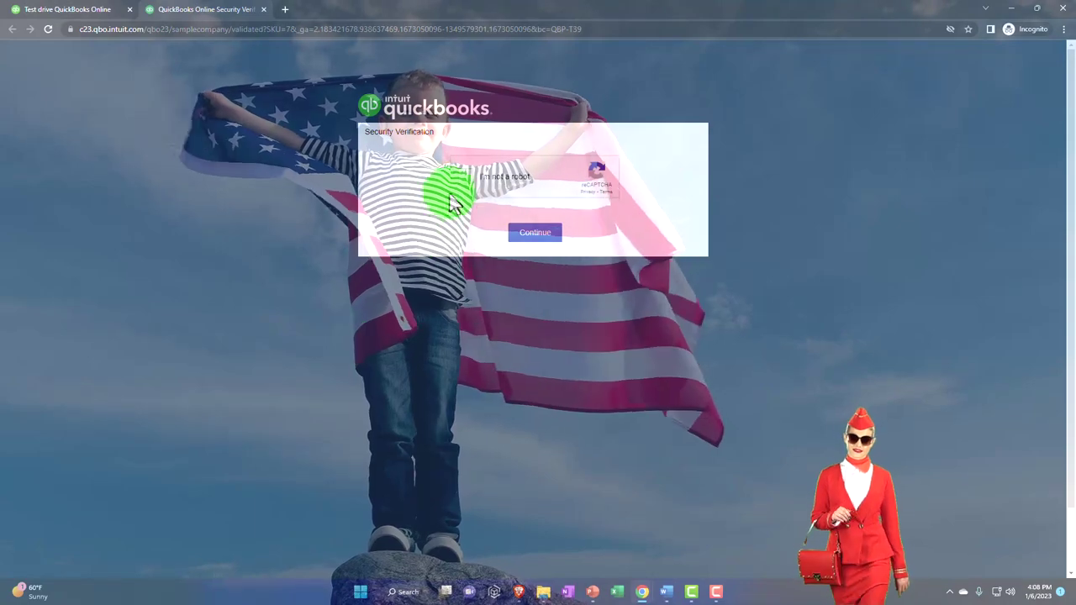
left_click(465, 179)
left_click(521, 239)
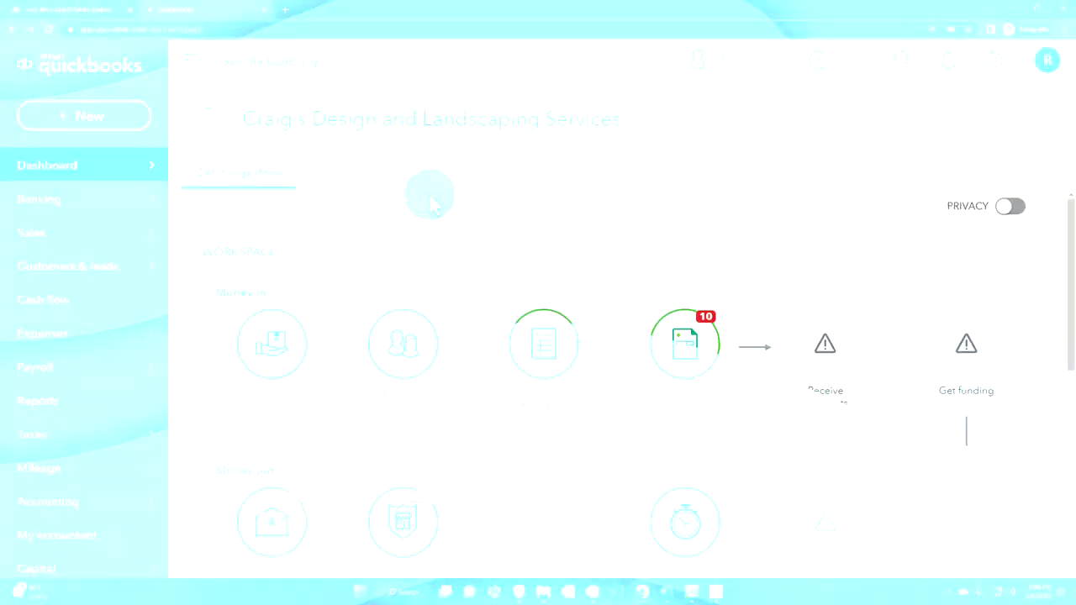
Open the Balance Sheet report from the favorite reports and look through its asset accounts.
key("ctrl+minus")
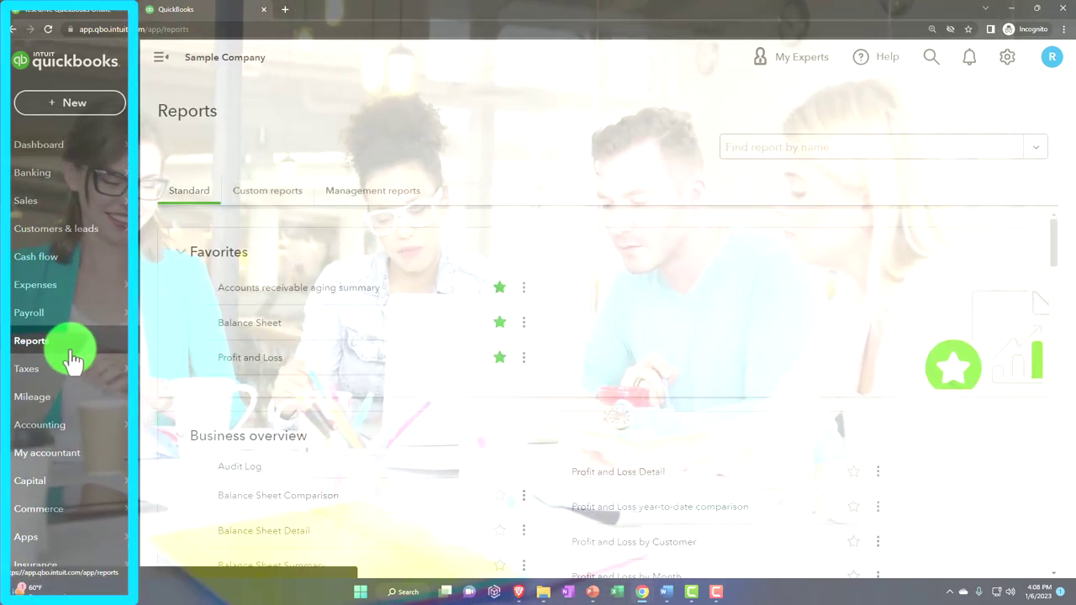
left_click(243, 325)
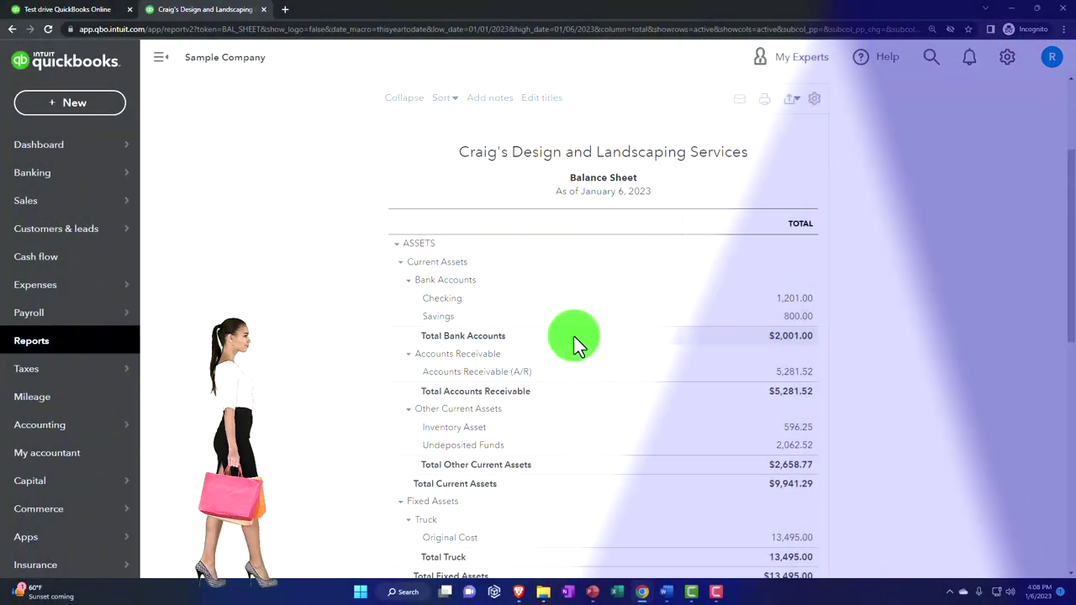
scroll(573, 336, "down", 2)
scroll(574, 336, "down", 1)
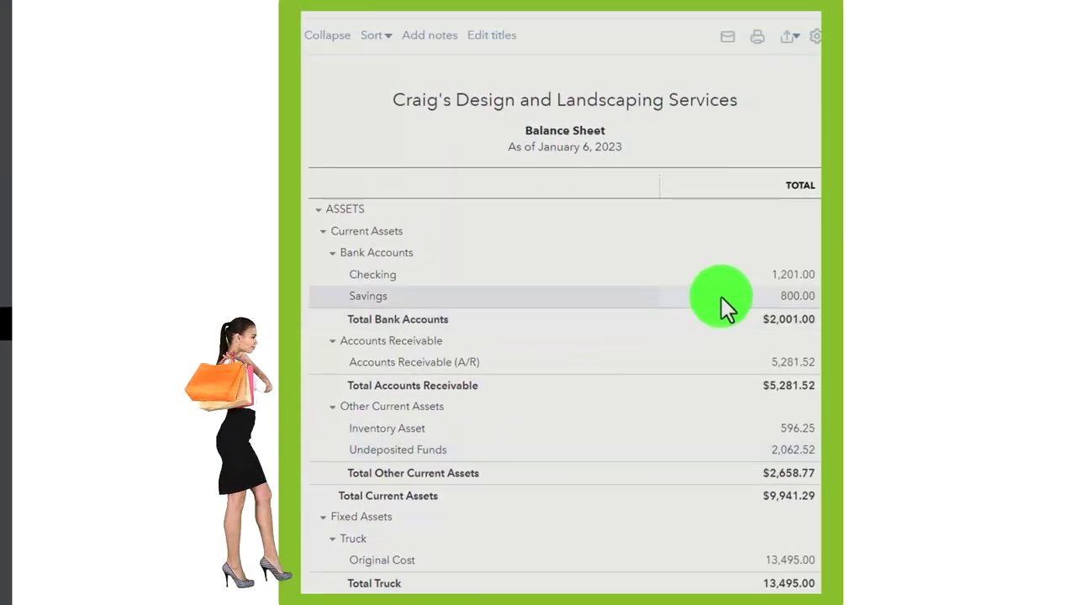
Drill down into the Checking balance and rerun the transaction report with a start date of 01/01/2022.
left_click(781, 283)
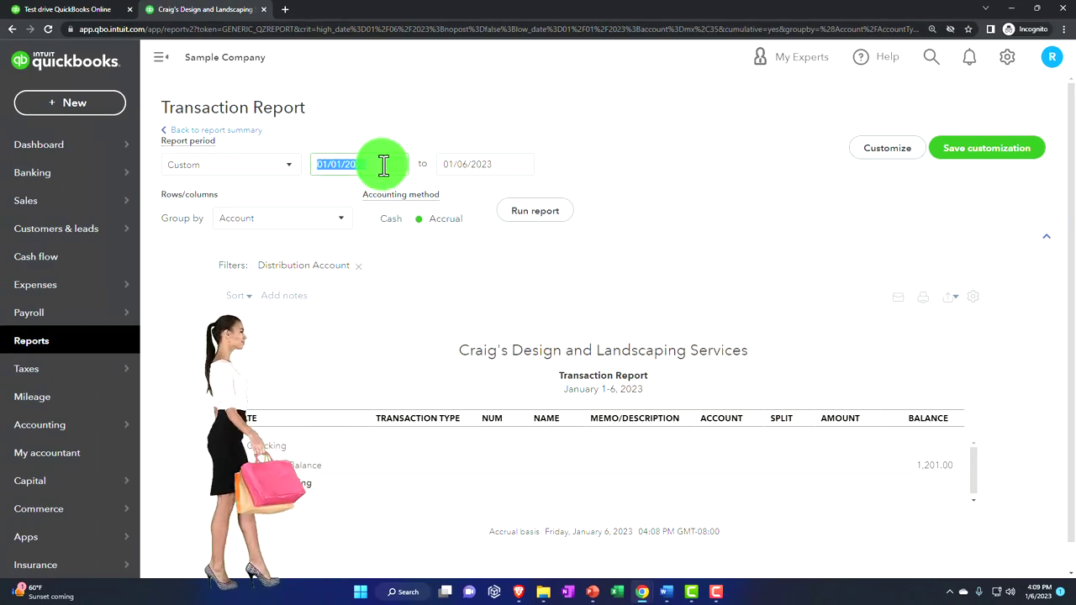
left_click(380, 165)
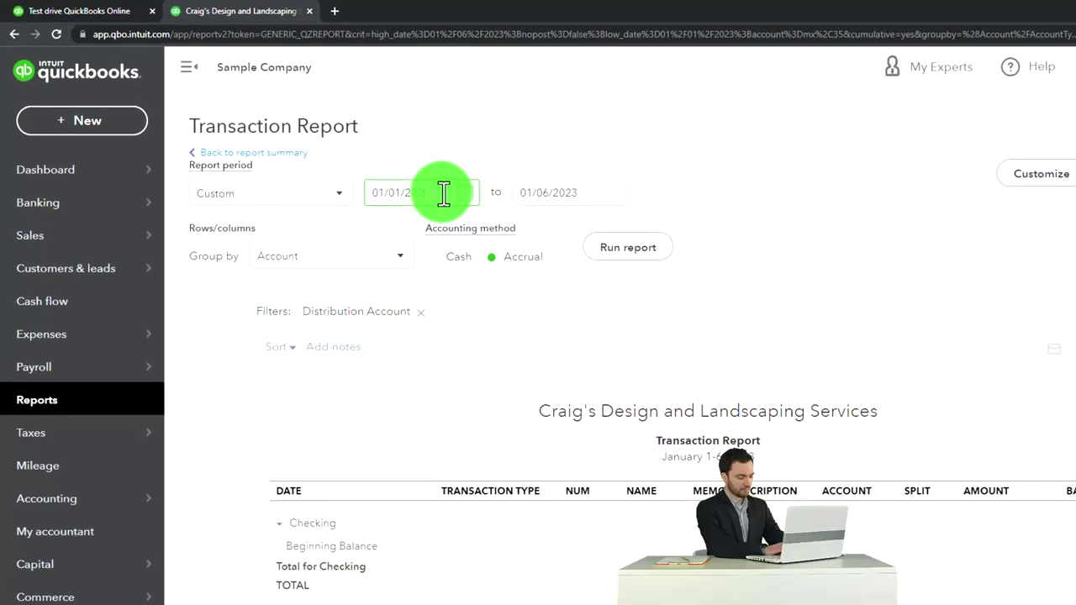
left_click(600, 259)
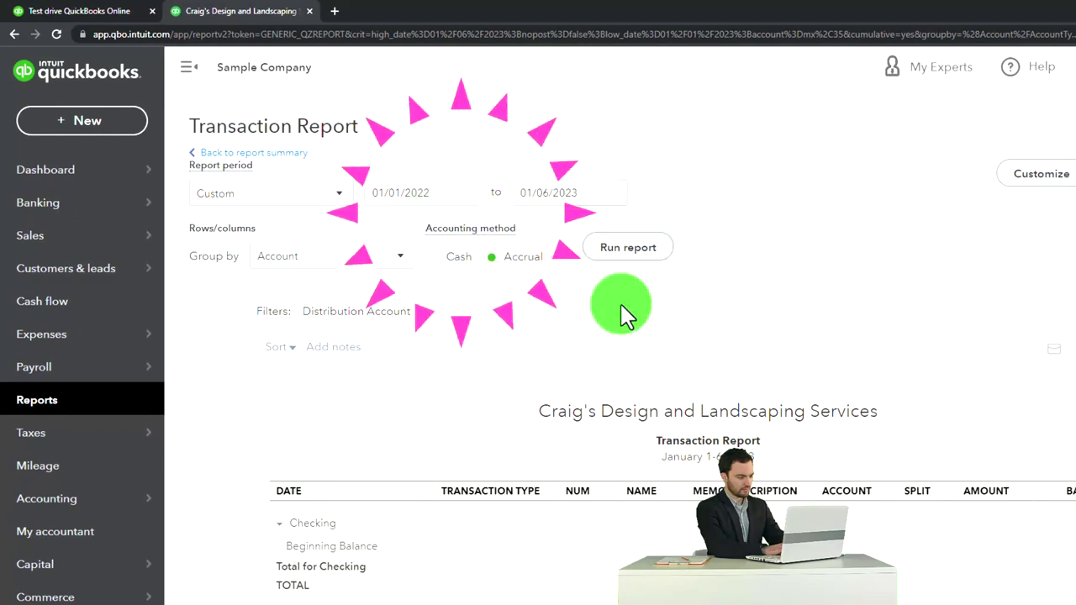
Open check no. 12 dated 10/31/2022 from the transaction report, close it, and return to the Balance Sheet.
scroll(620, 311, "down", 5)
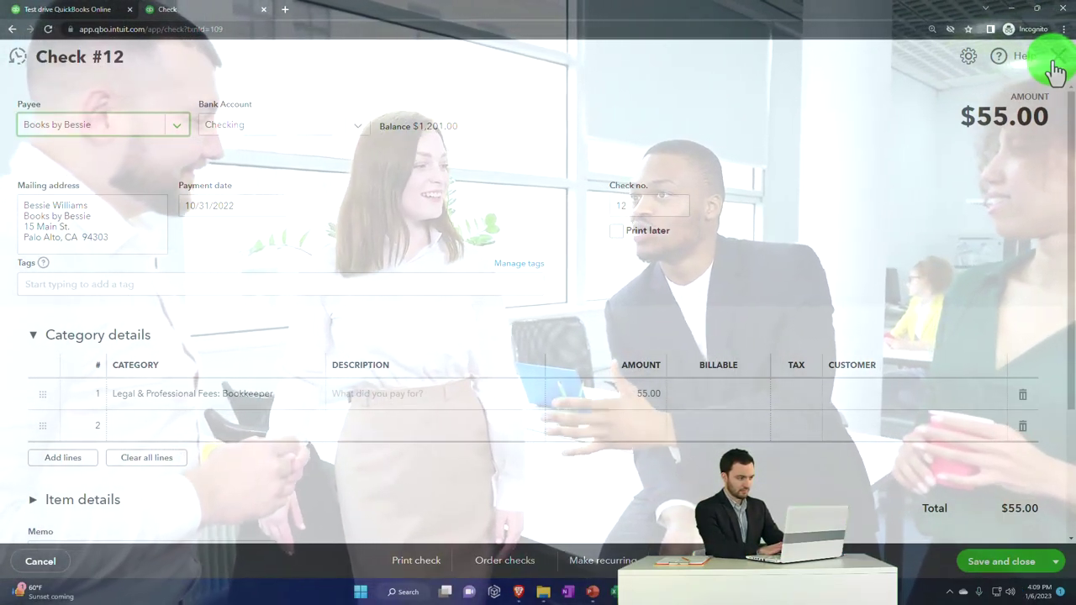
left_click(1055, 57)
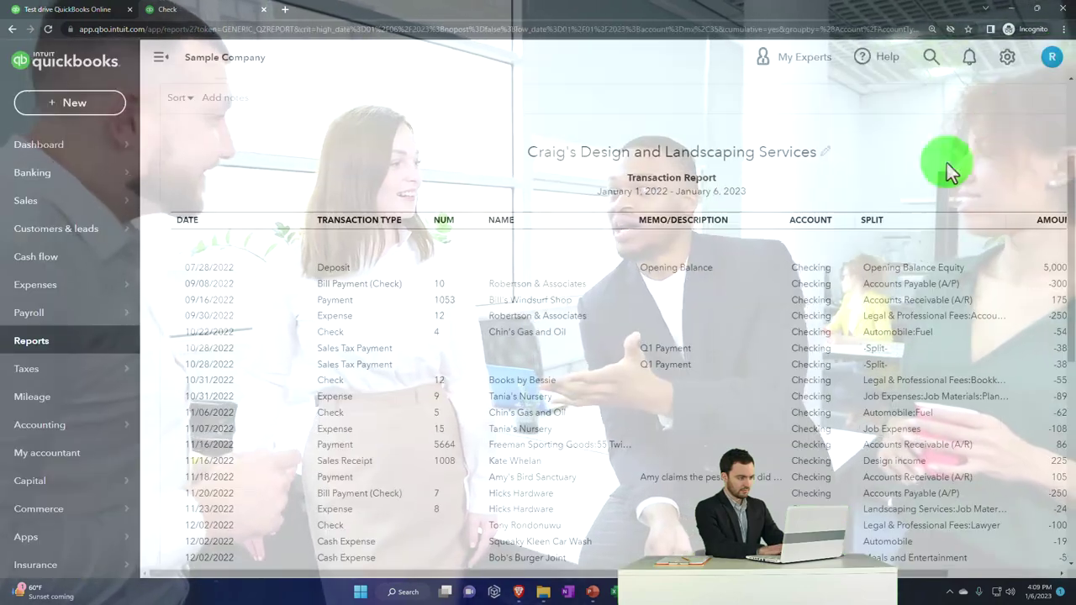
scroll(337, 432, "up", 5)
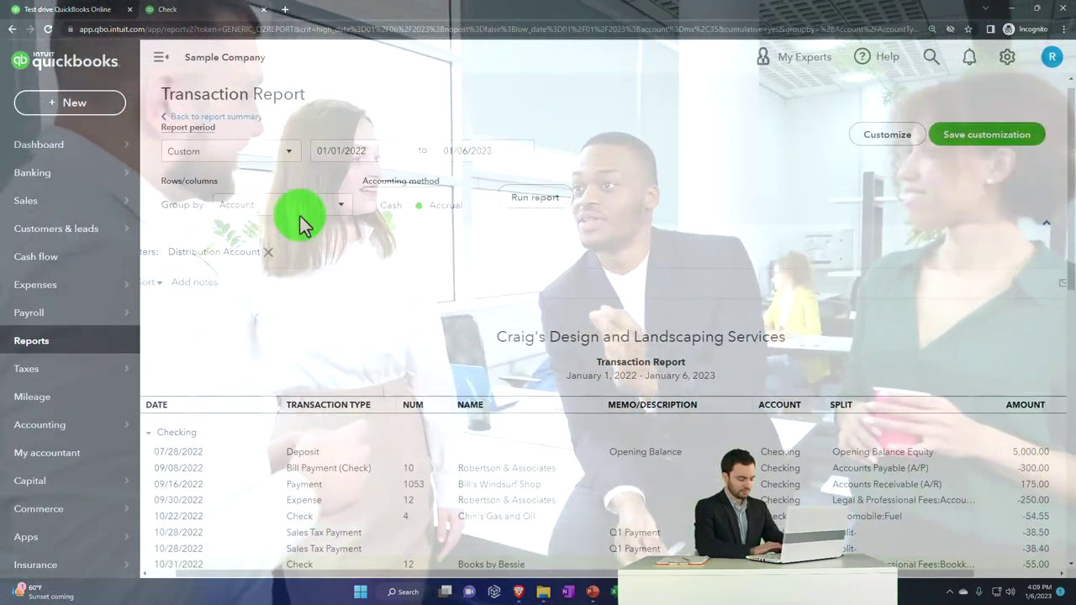
left_click(244, 126)
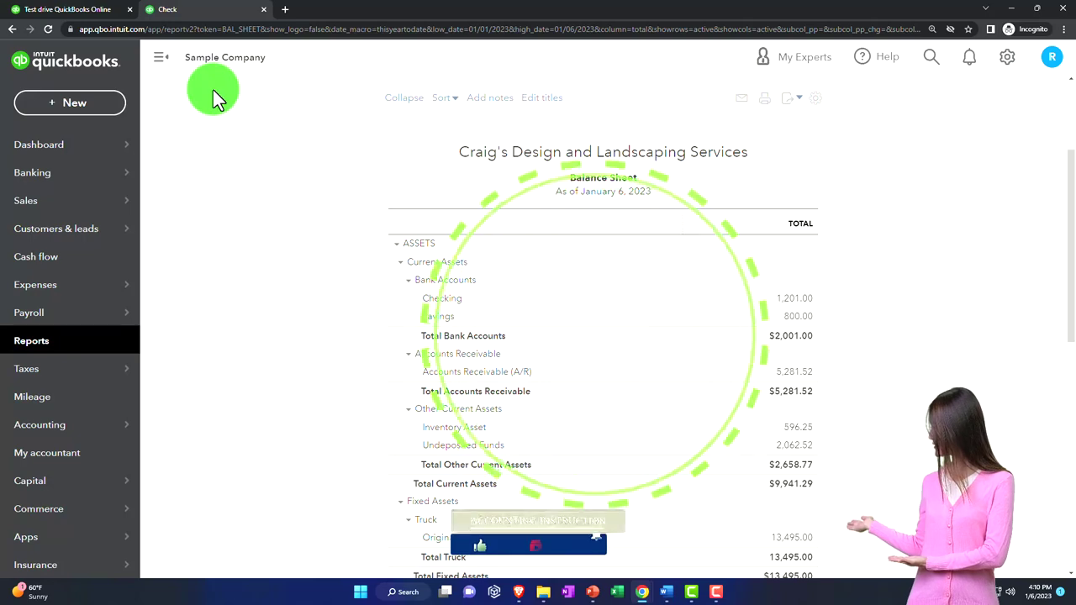
Open the All lists page and look over the transaction forms that can be created for customers, vendors and employees.
left_click(1005, 61)
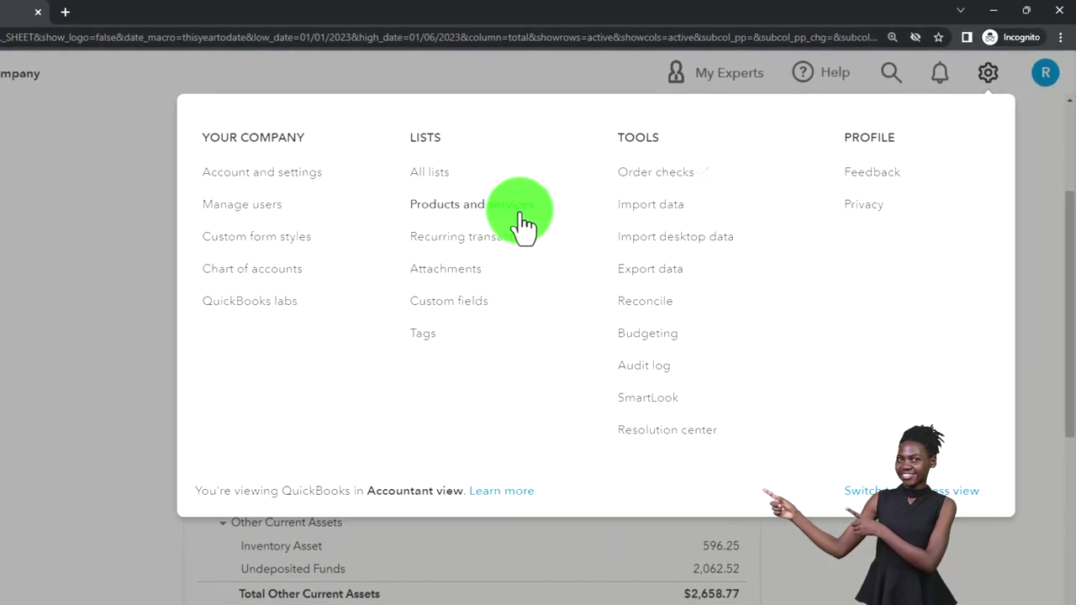
left_click(430, 176)
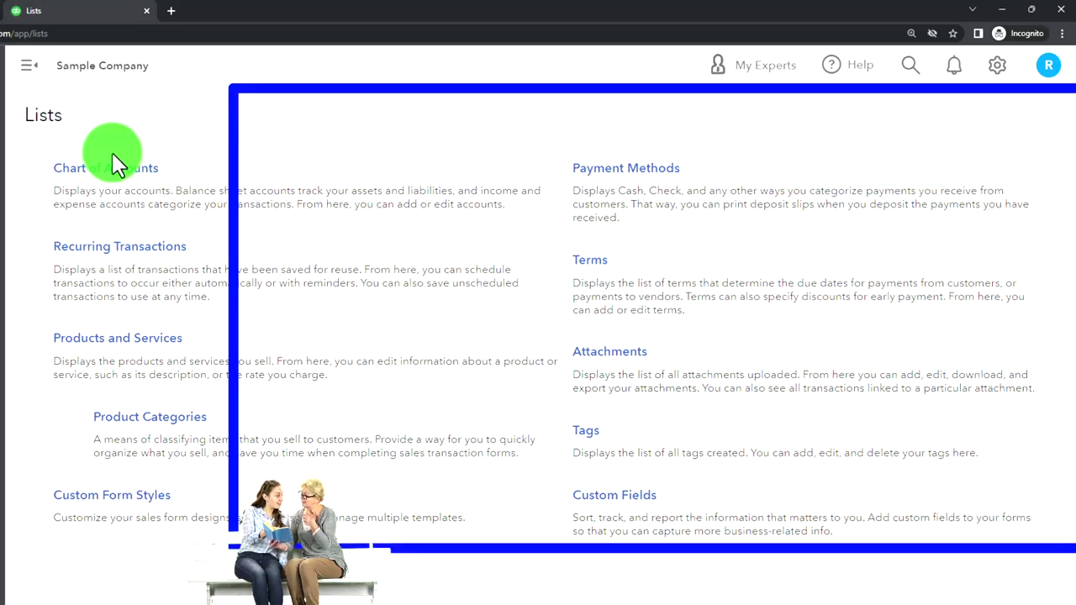
left_click(26, 113)
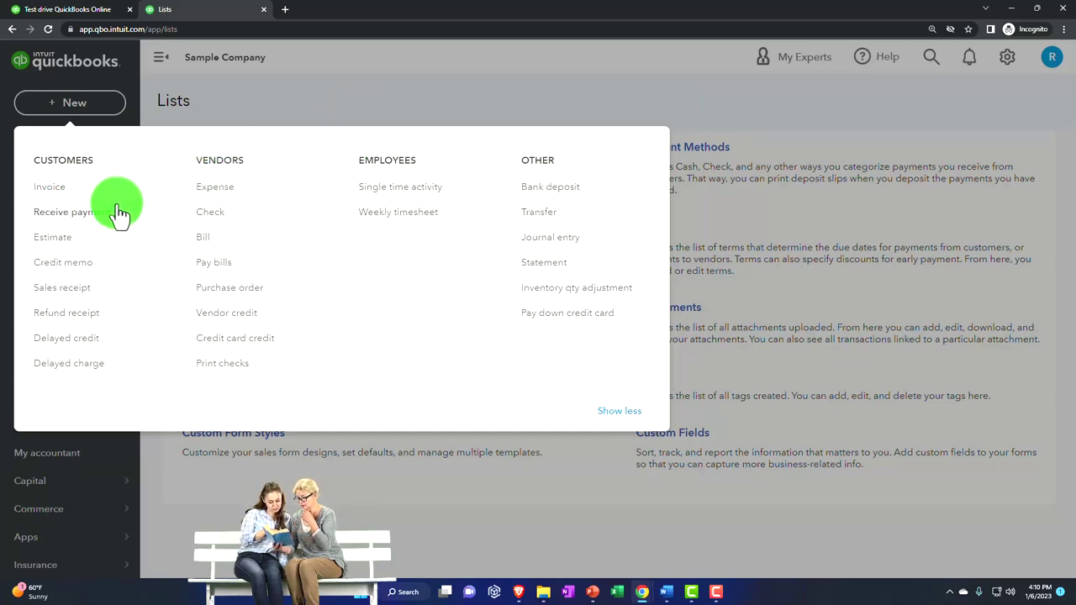
left_click(120, 214)
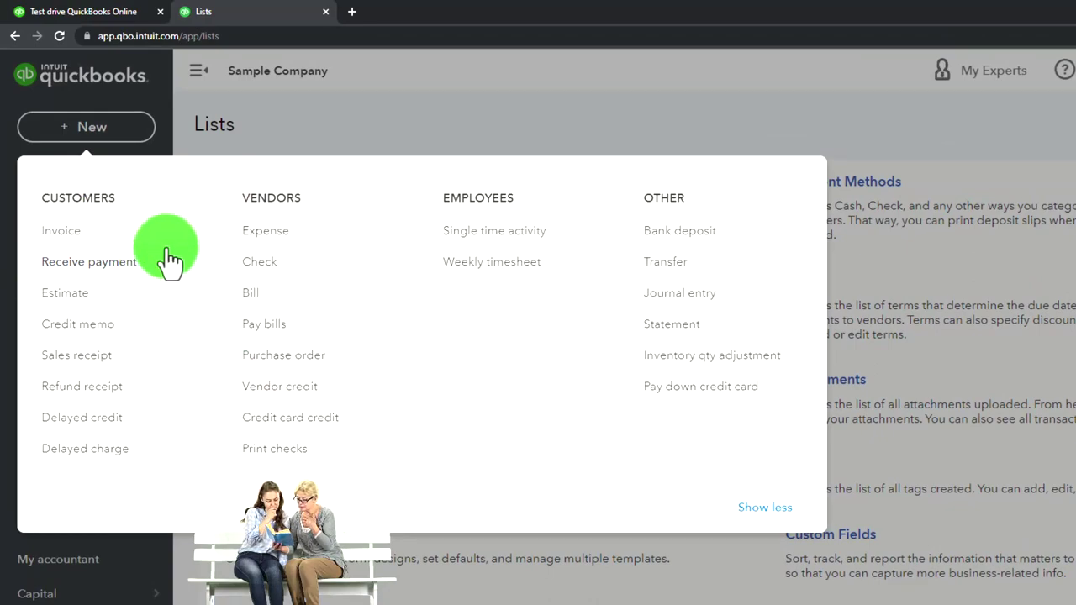
left_click(390, 124)
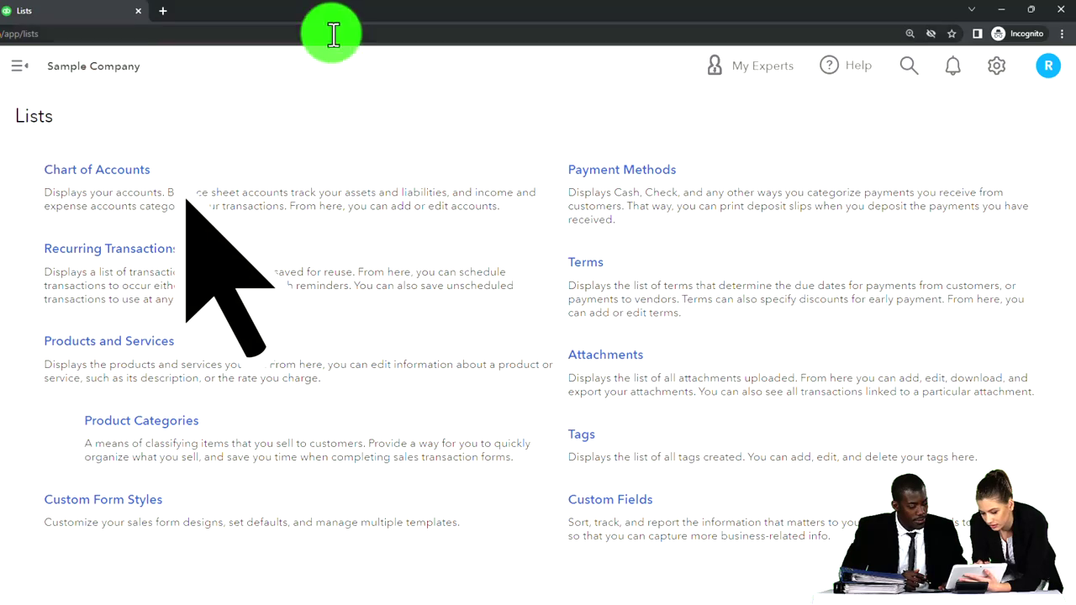
Switch to the regular Chrome window, go to intuit.com, and open the QuickBooks site.
left_click_drag(329, 19, 479, 10)
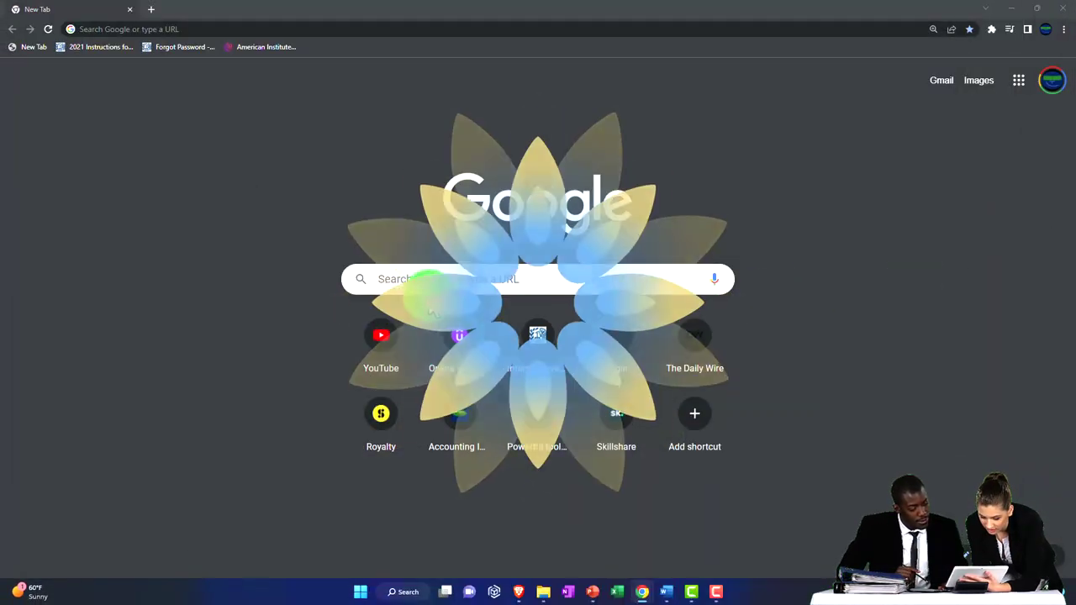
left_click(156, 30)
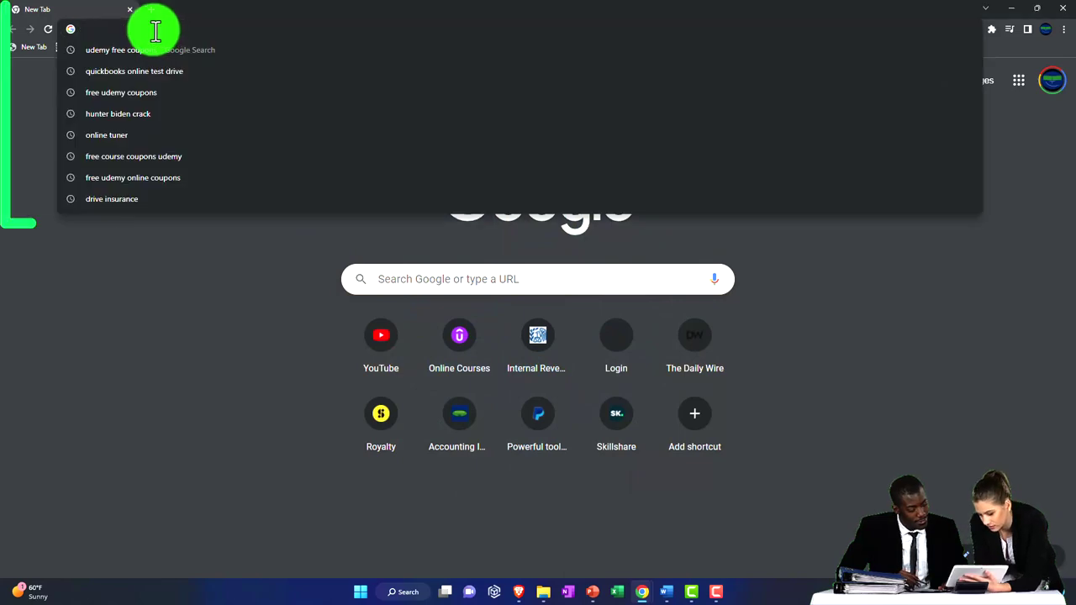
type("intuit.com")
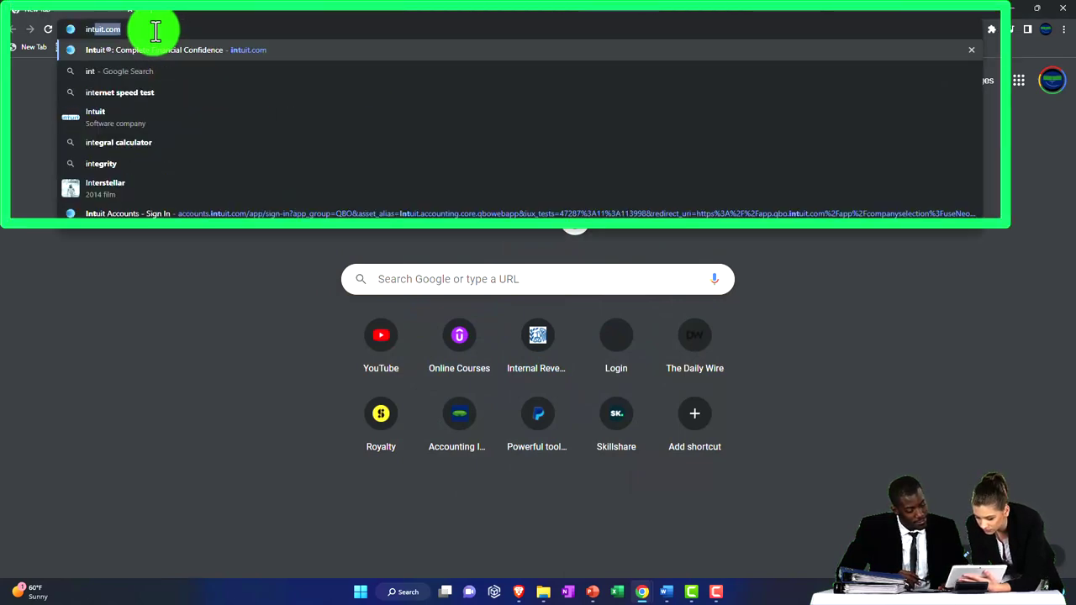
key("Return")
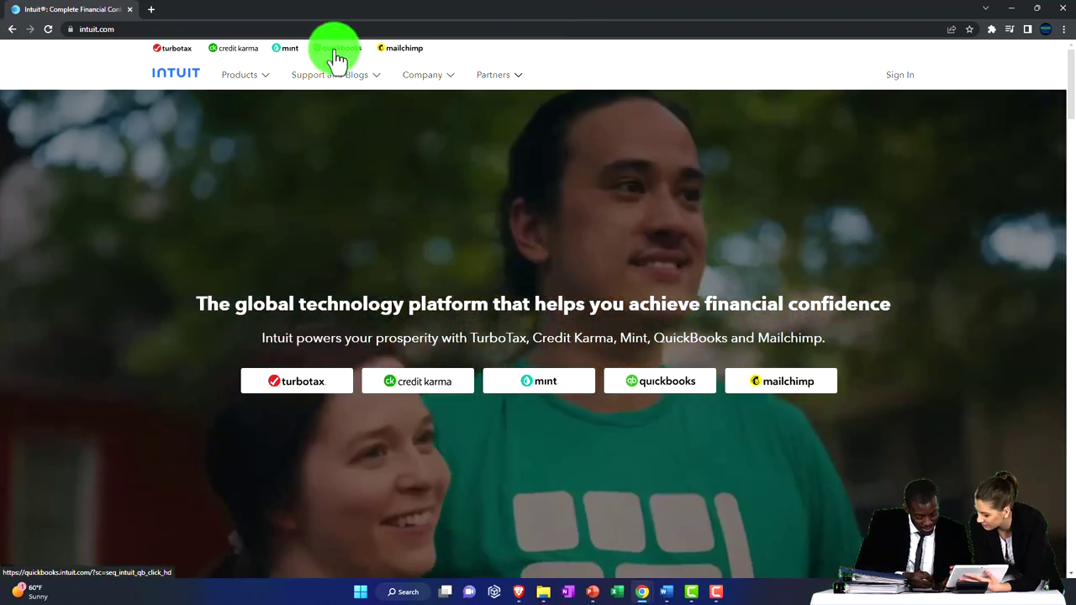
left_click(336, 51)
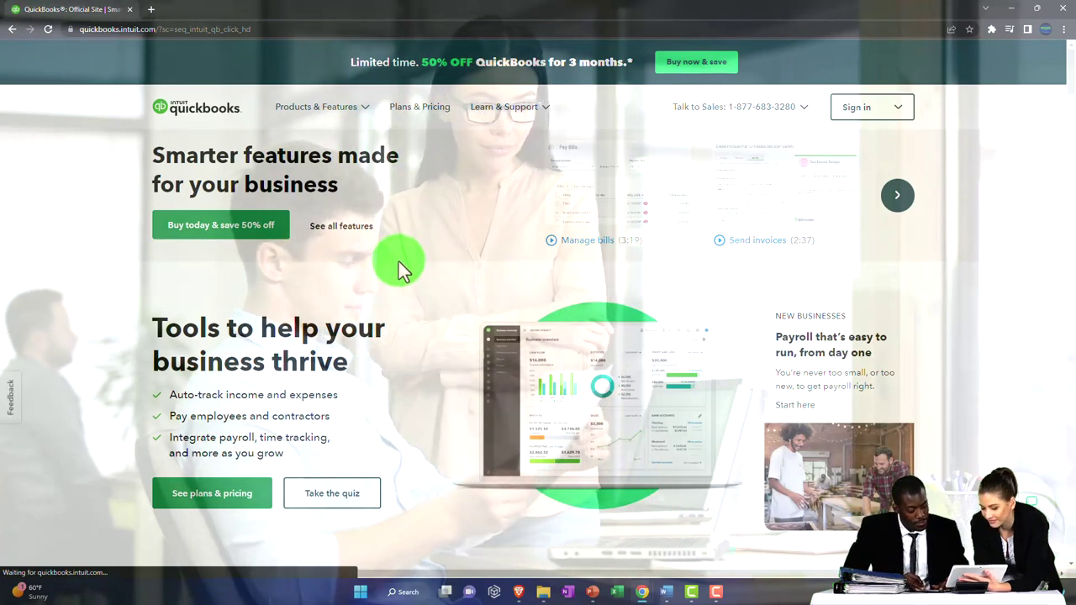
Look through the QuickBooks plans and open the QuickBooks Online product page from the Products links in the site footer.
scroll(399, 261, "down", 7)
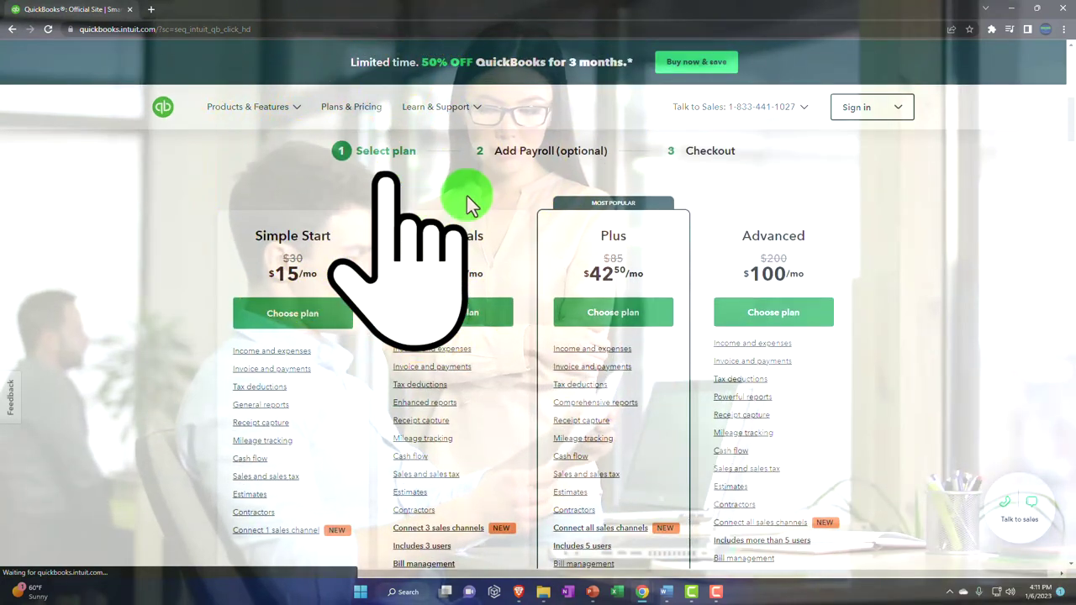
scroll(466, 196, "up", 1)
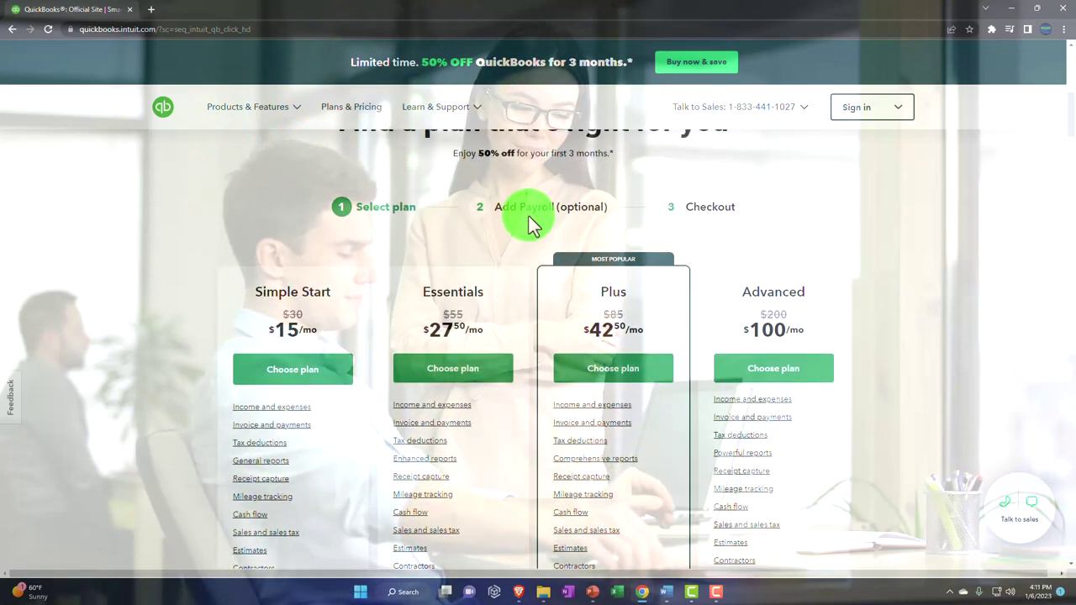
scroll(530, 217, "down", 10)
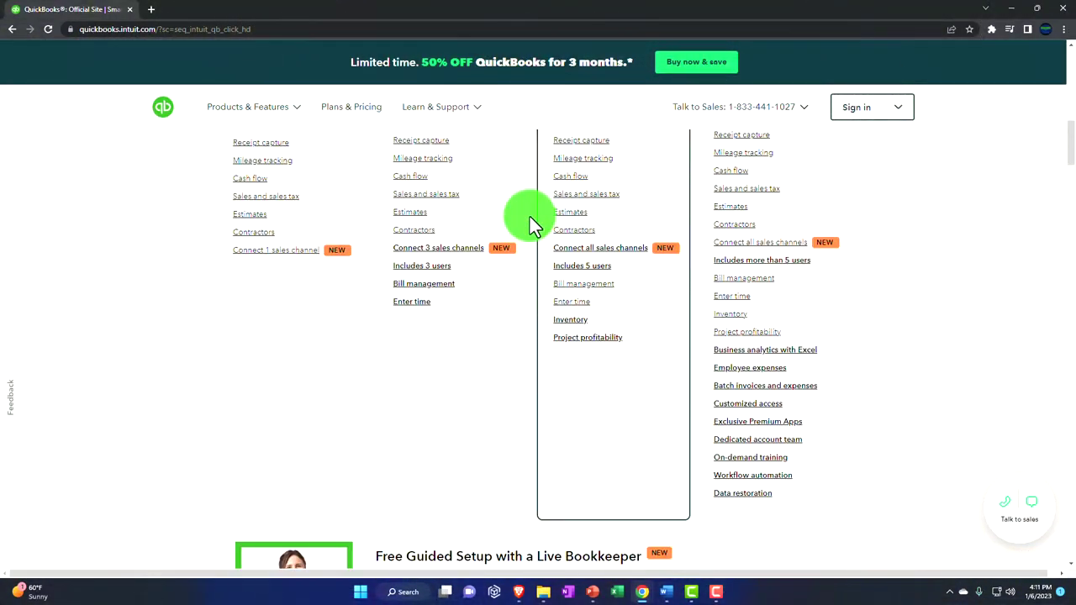
scroll(520, 303, "down", 20)
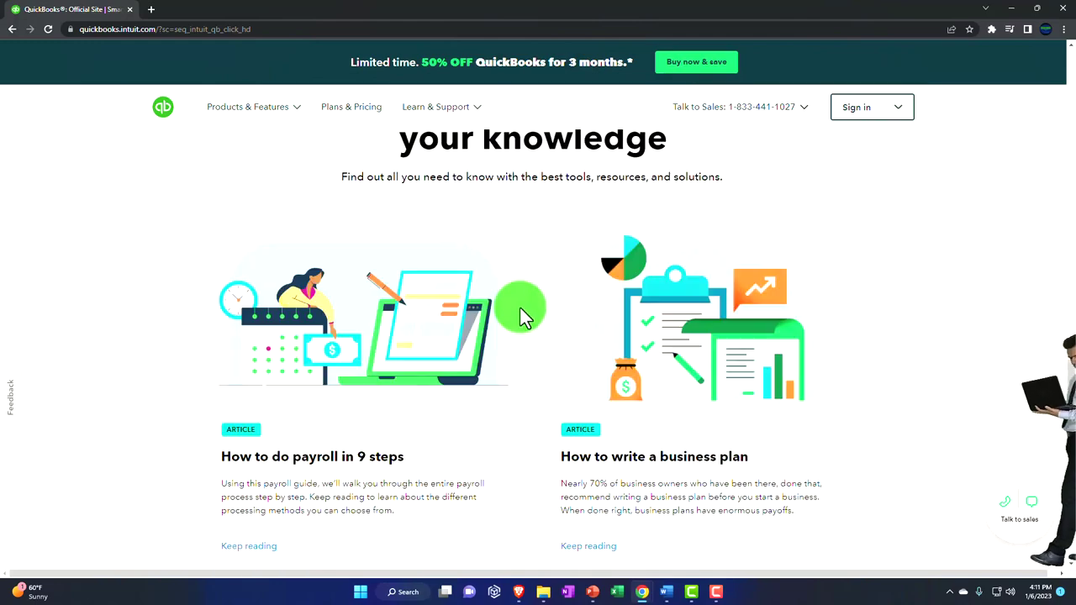
scroll(520, 307, "down", 8)
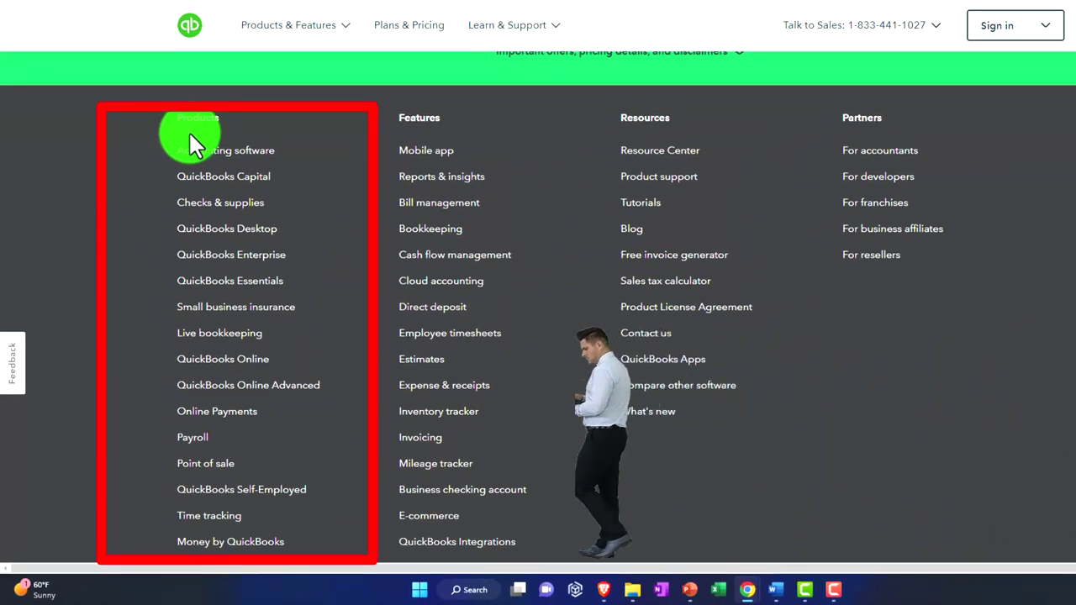
left_click(217, 367)
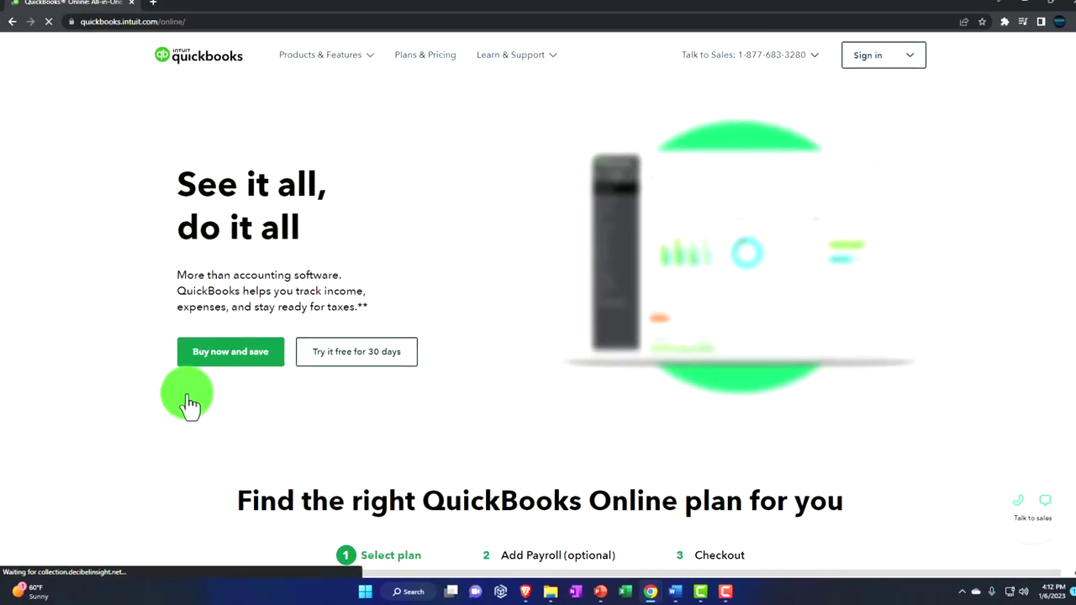
Compare the QuickBooks Online plan prices by switching to the 30-day free trial and back to the 50% off offer.
scroll(187, 326, "down", 4)
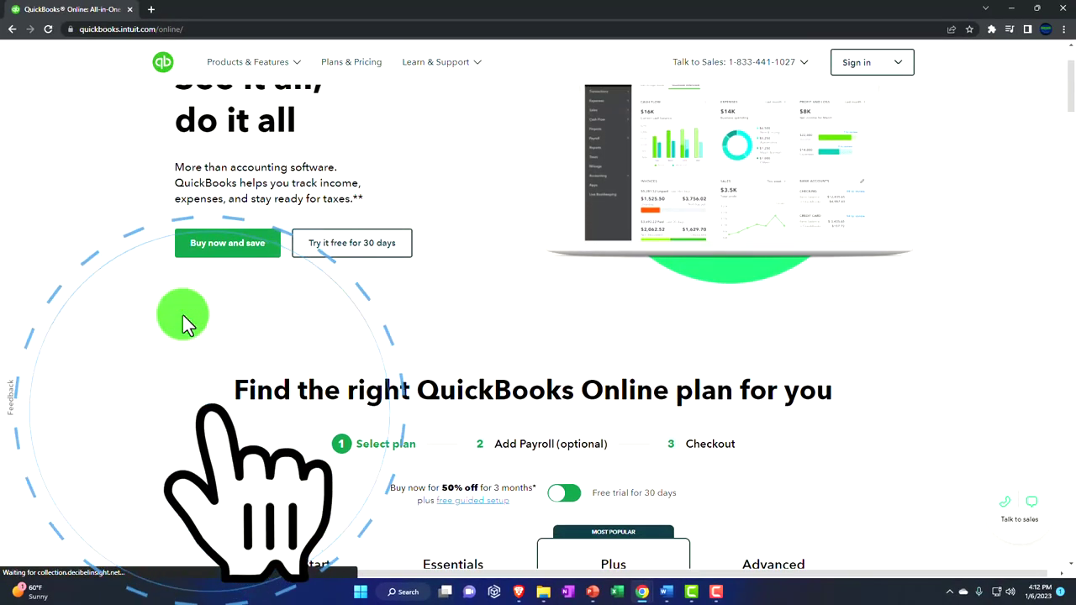
scroll(185, 320, "down", 1)
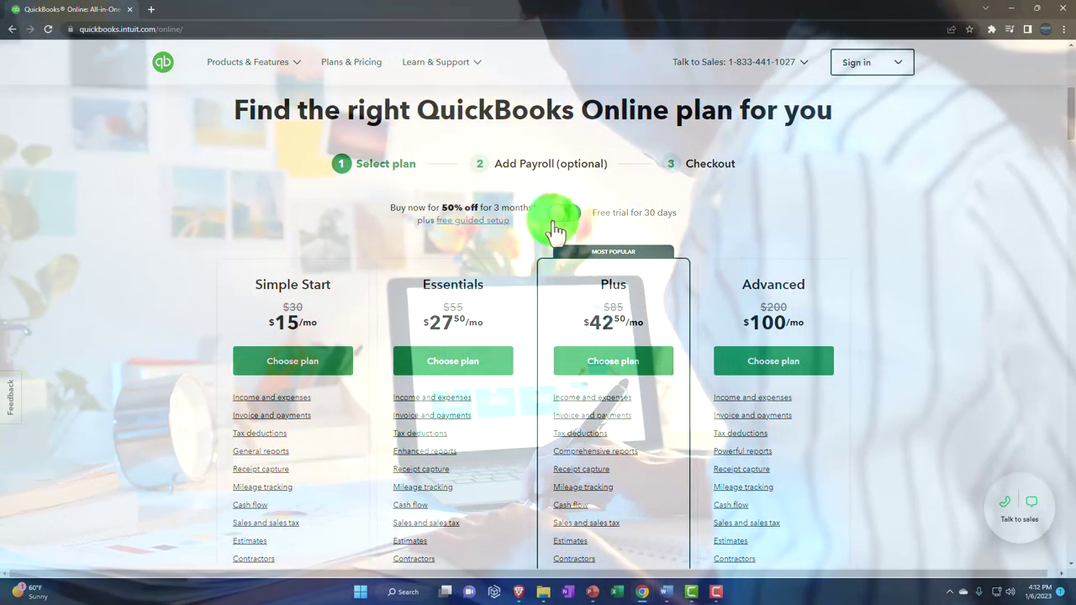
scroll(555, 226, "down", 1)
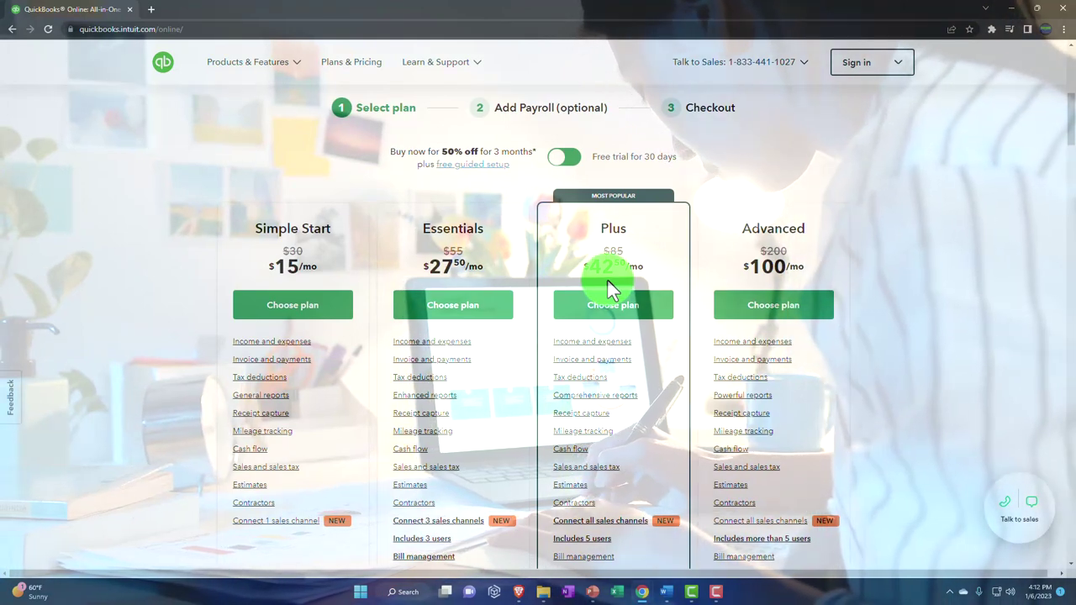
left_click(563, 162)
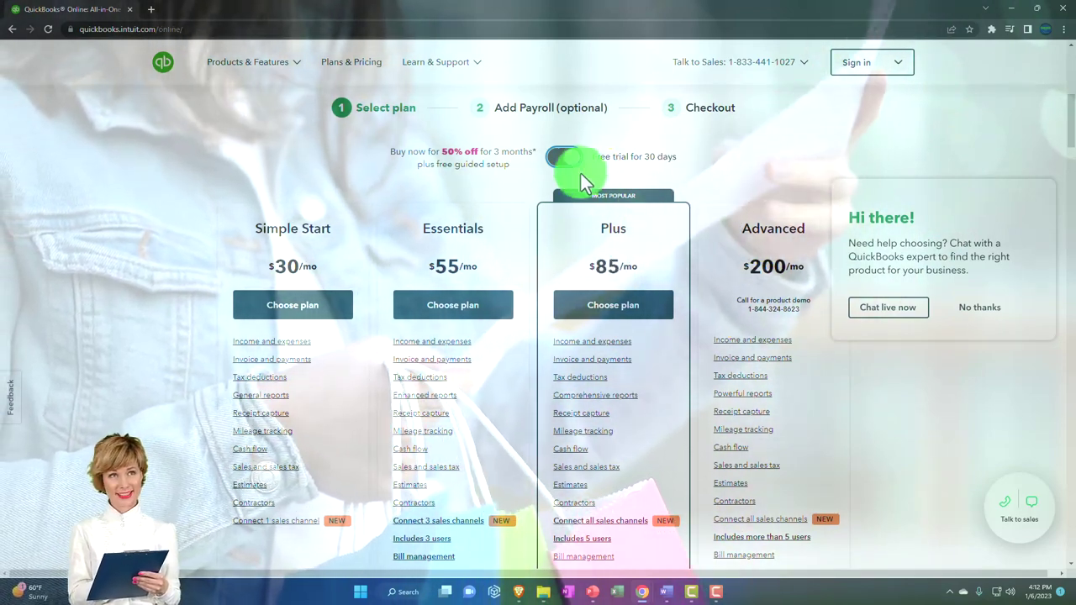
left_click(563, 164)
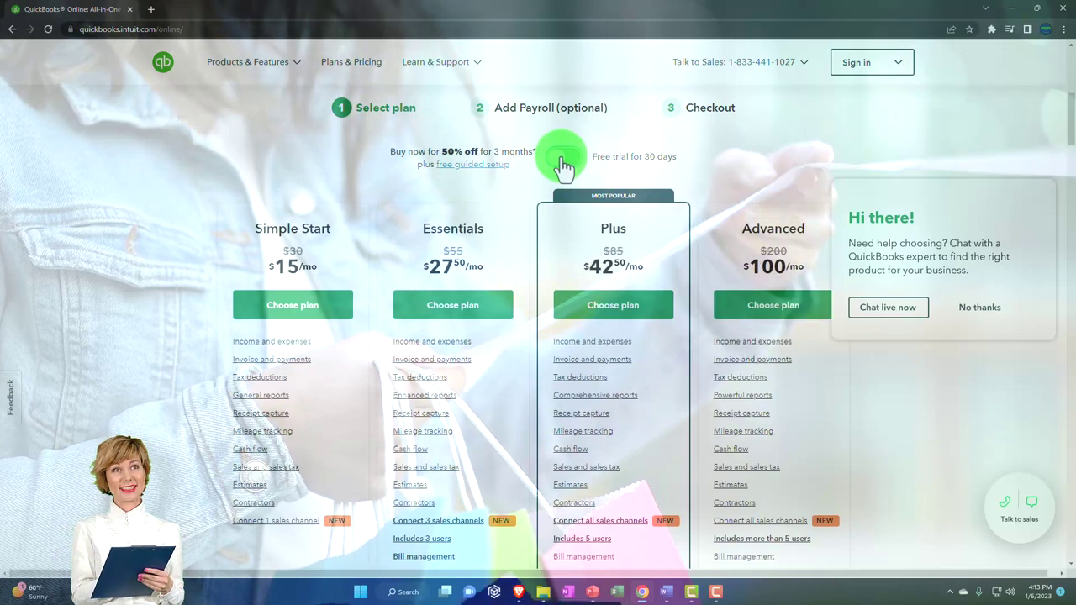
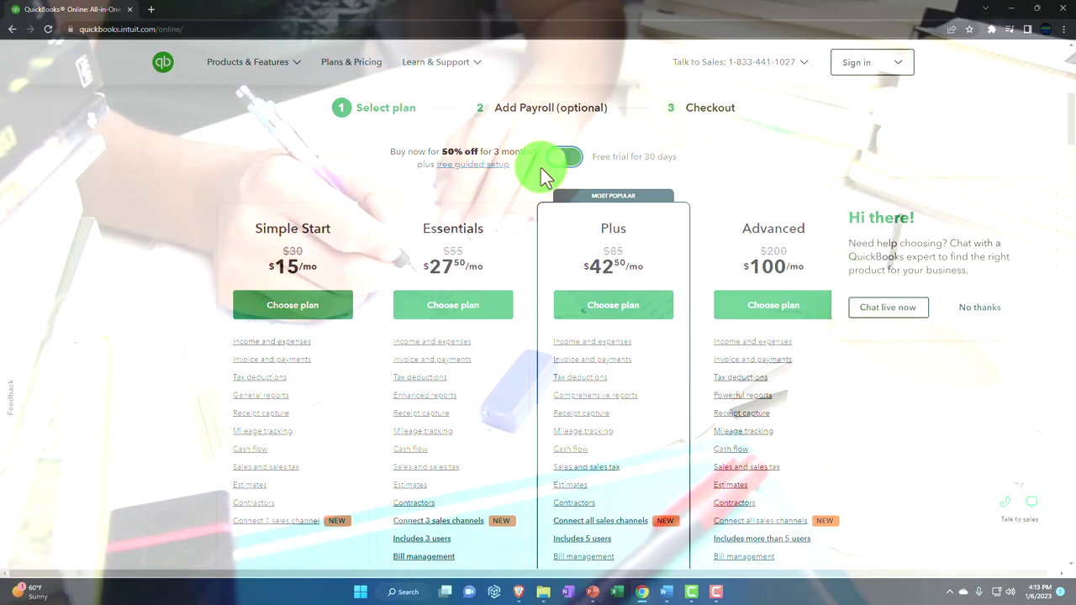
Search Google in a new tab for "quickbooks online free 30 day trial" and look through the results.
left_click(144, 9)
left_click(385, 273)
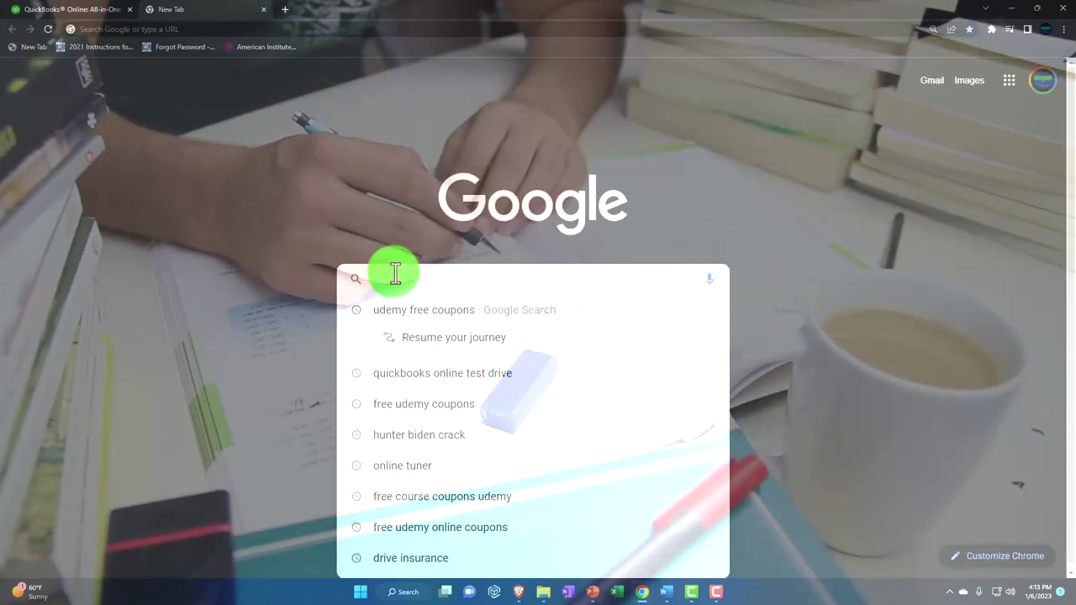
type("Quick")
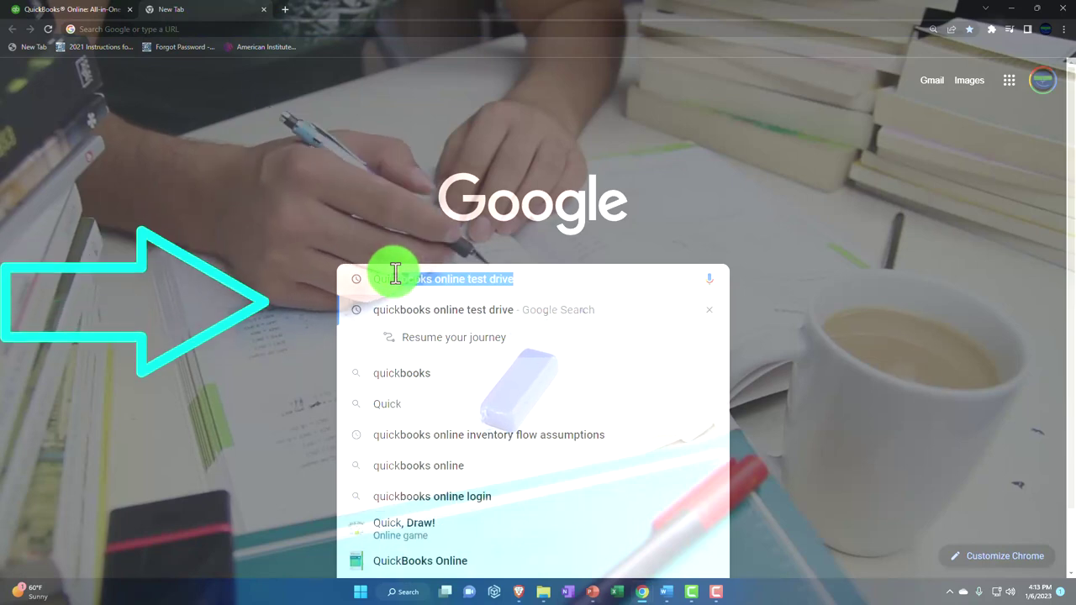
type("b")
type("ooks vendor")
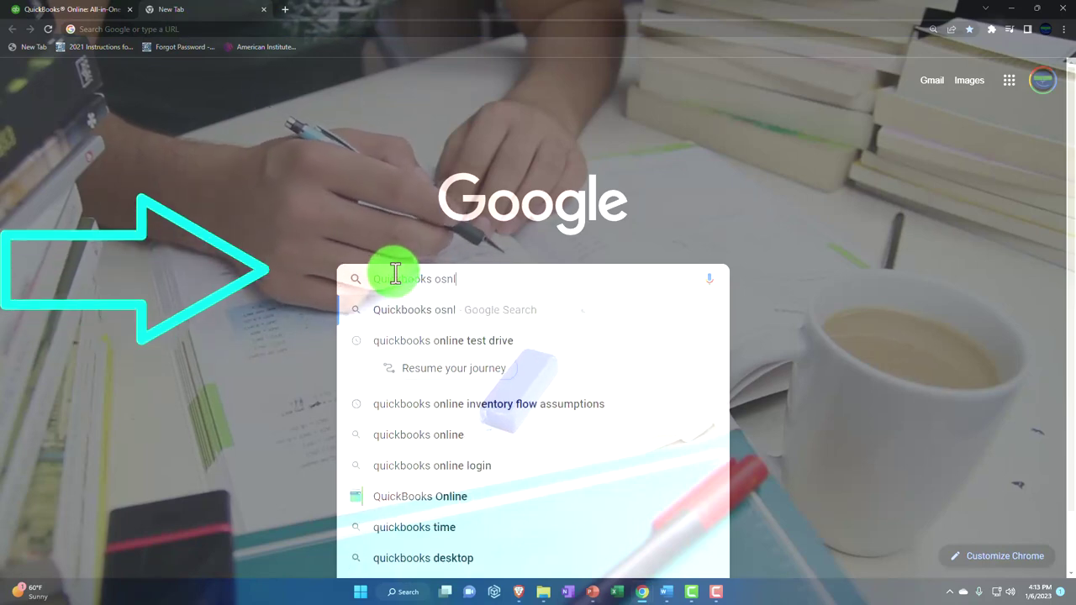
key("BackSpace")
key("BackSpace")
key("BackSpace")
key("BackSpace")
key("BackSpace")
key("BackSpace")
type("osn")
key("BackSpace")
key("BackSpace")
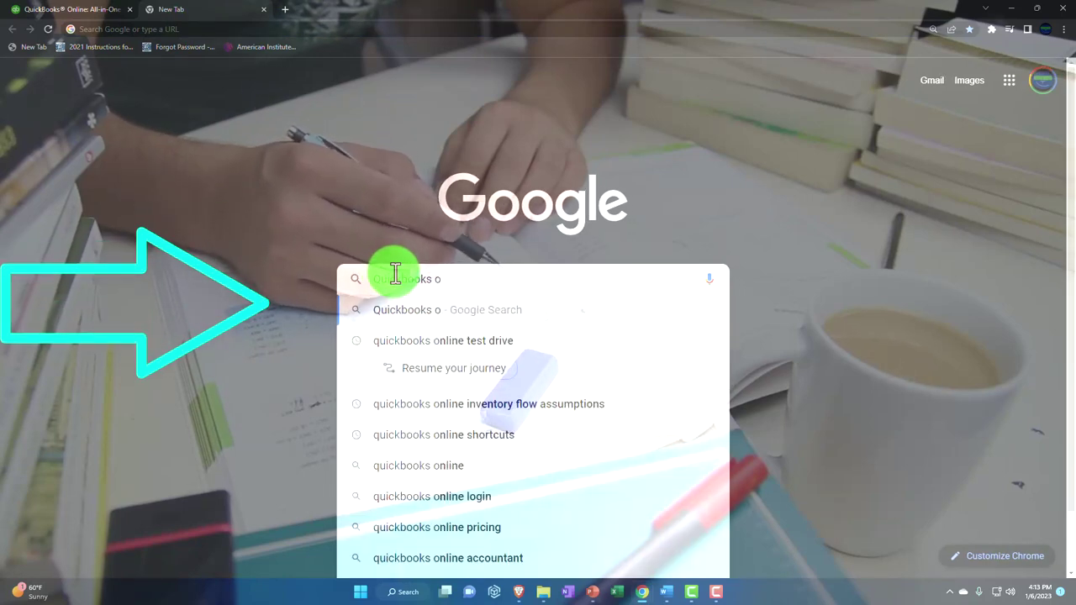
type("nline free 3")
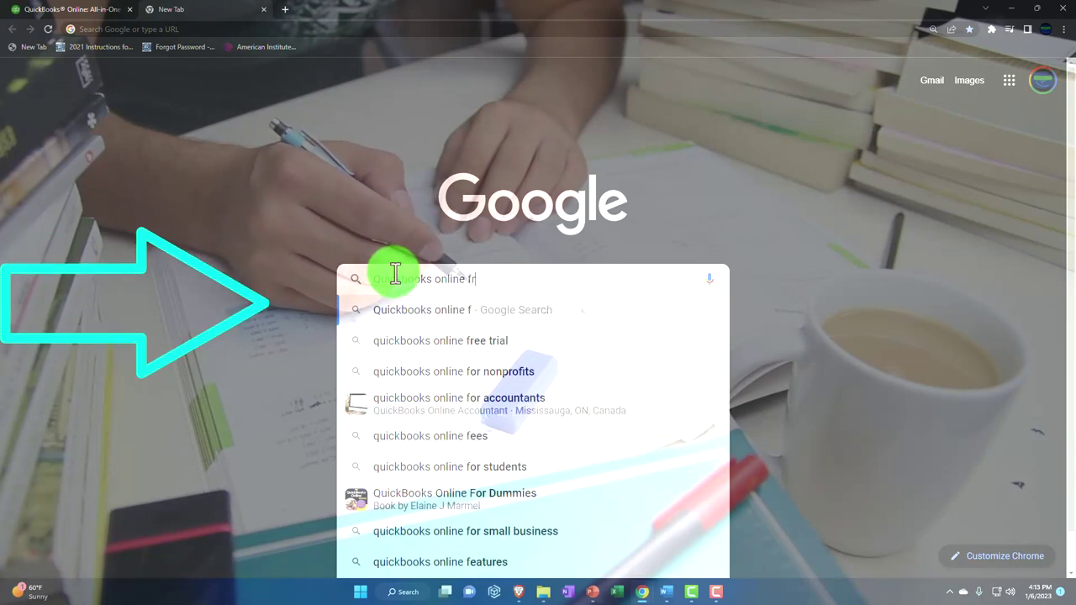
type("0")
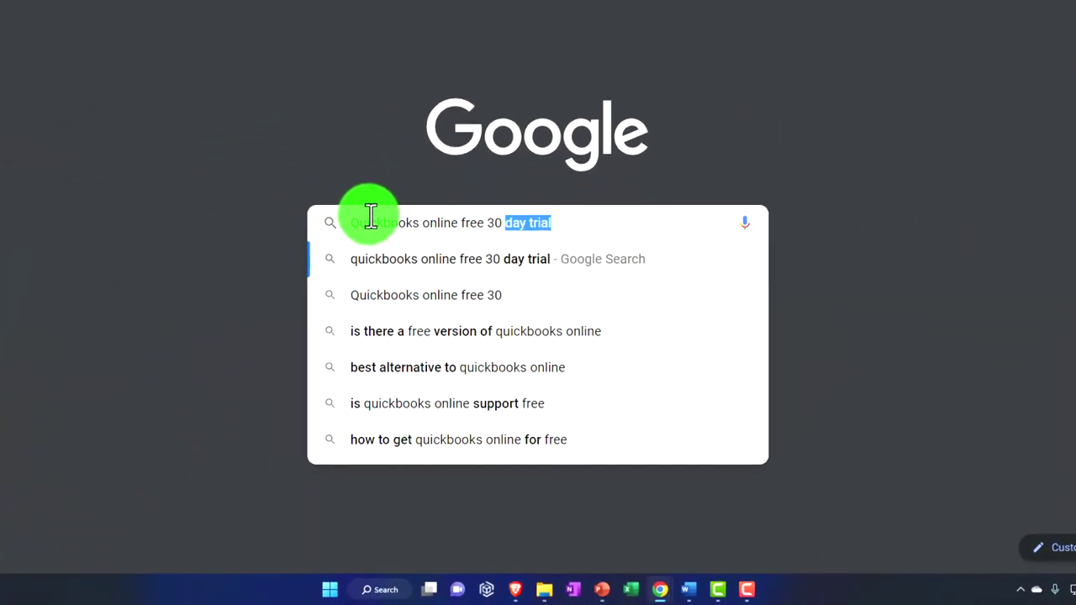
type(" da")
key("Return")
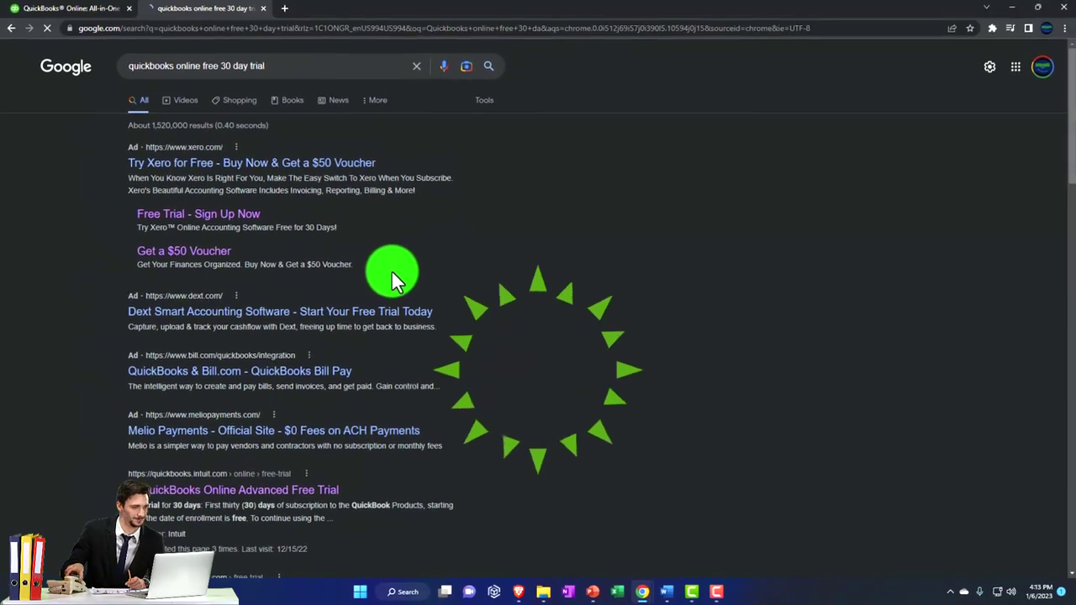
scroll(393, 239, "down", 2)
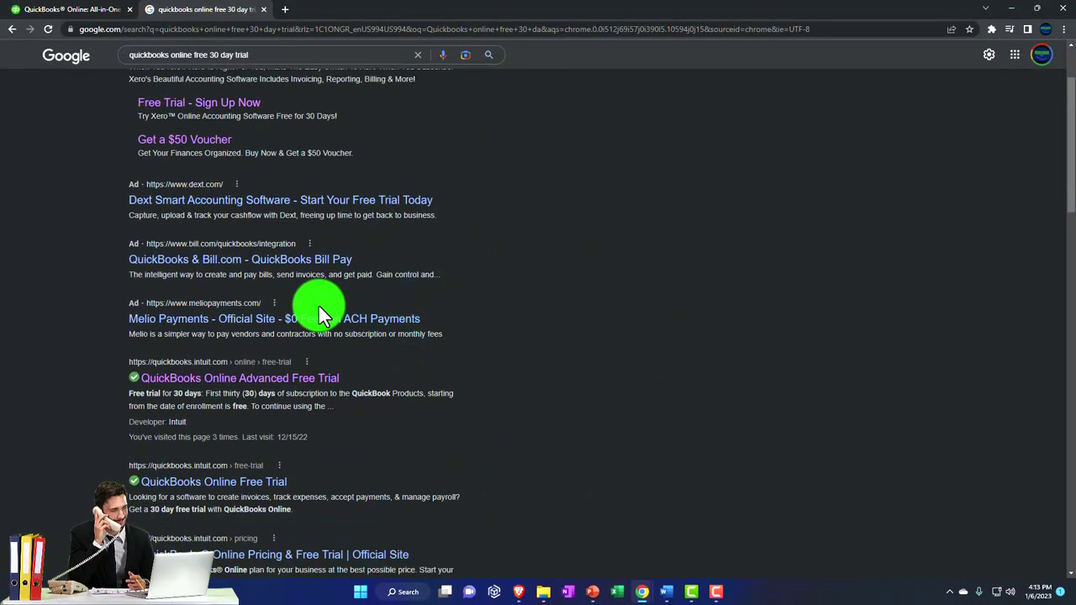
scroll(320, 311, "down", 2)
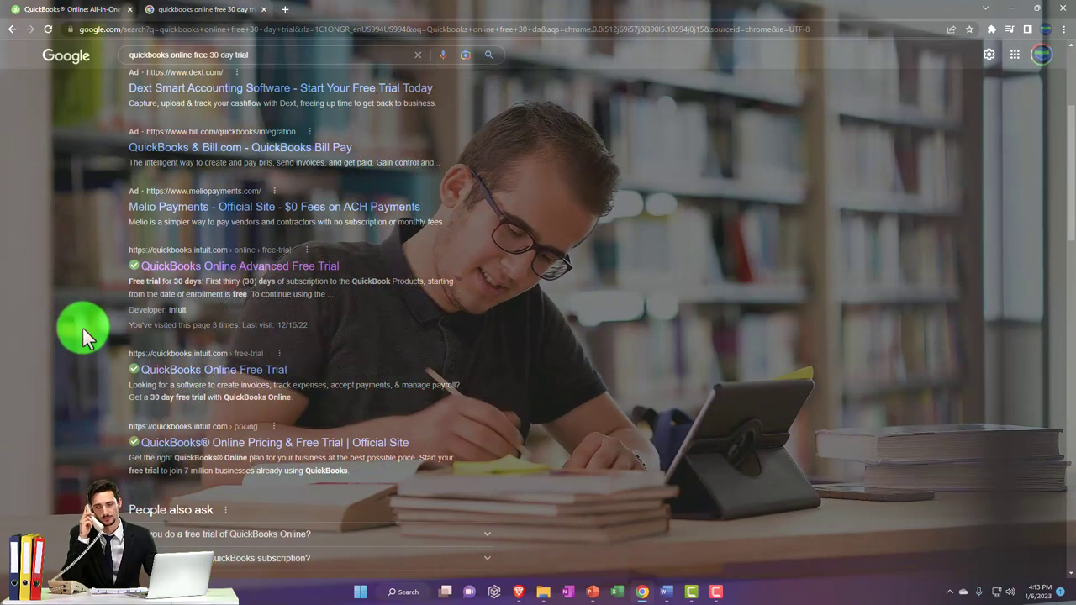
scroll(82, 328, "up", 3)
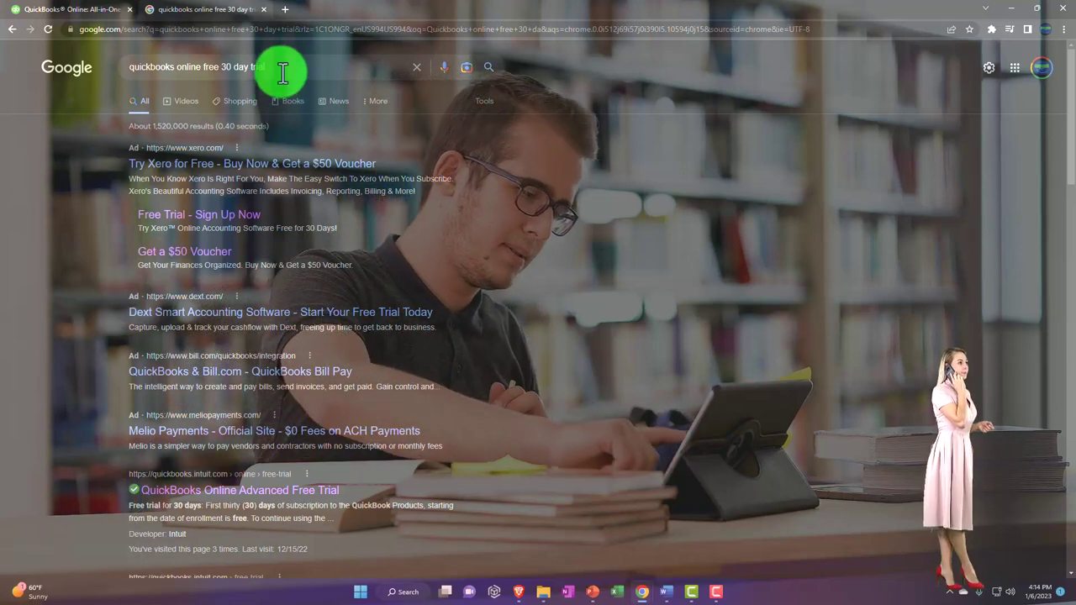
Change the Google search to "quickbooks online free trial for students".
left_click(283, 73)
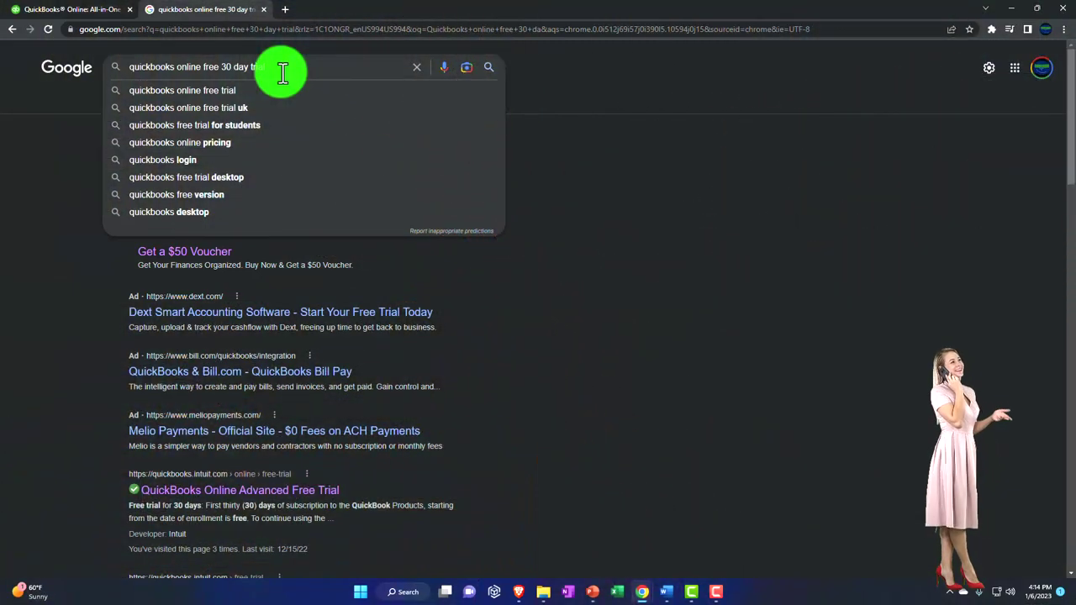
key("BackSpace")
key("BackSpace")
key("BackSpace")
key("BackSpace")
key("BackSpace")
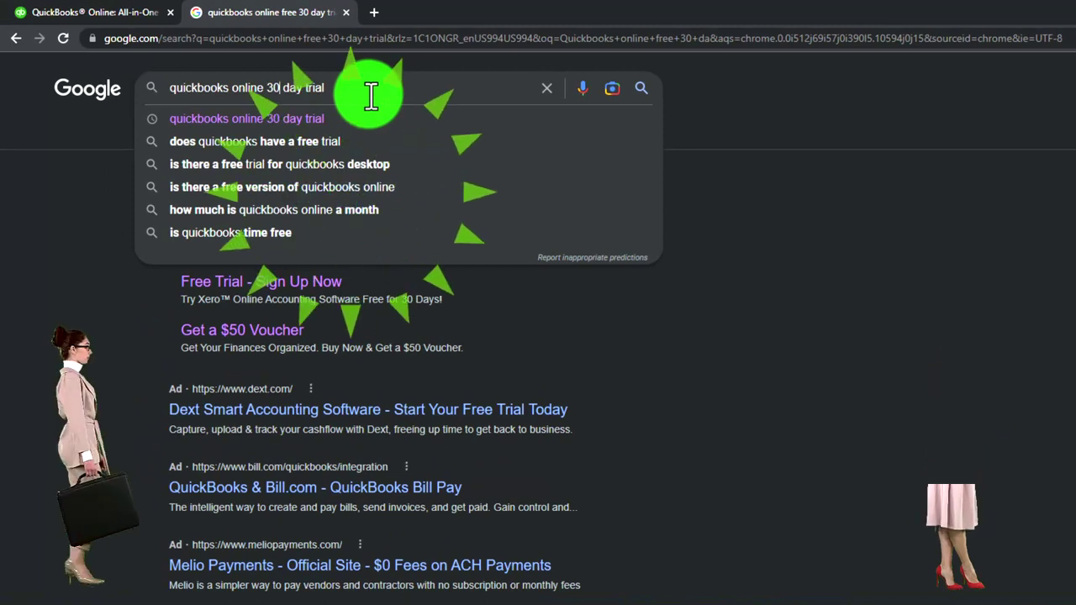
key("Delete")
key("Delete")
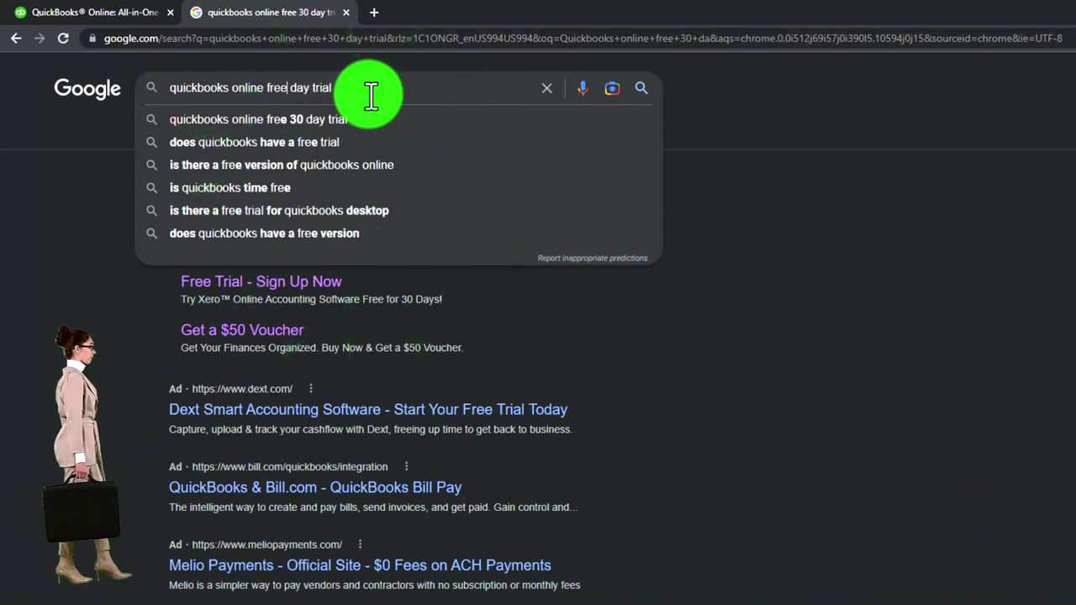
type("free student")
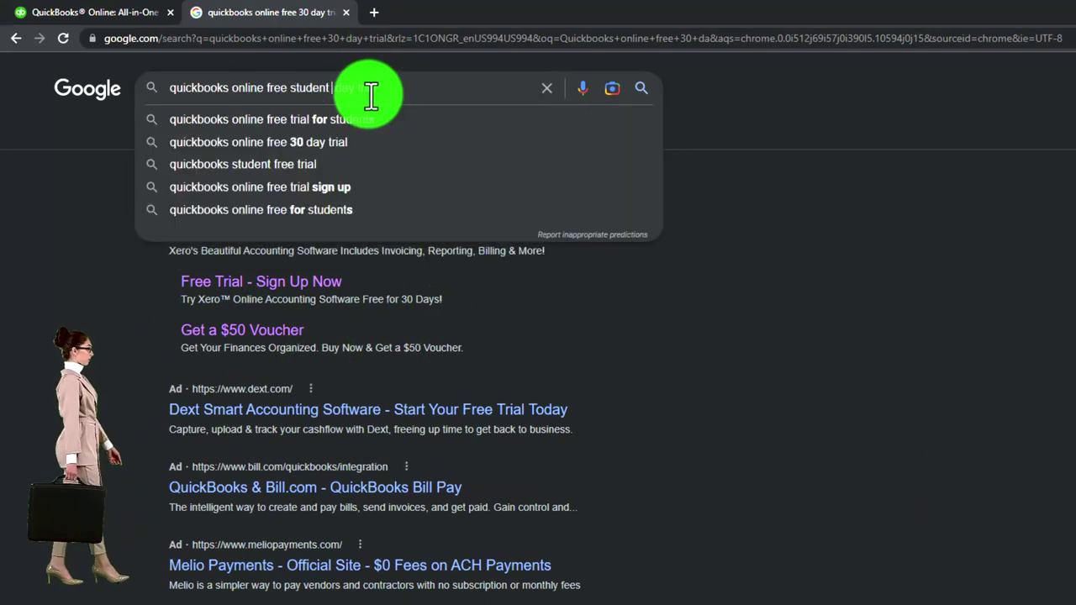
key("Return")
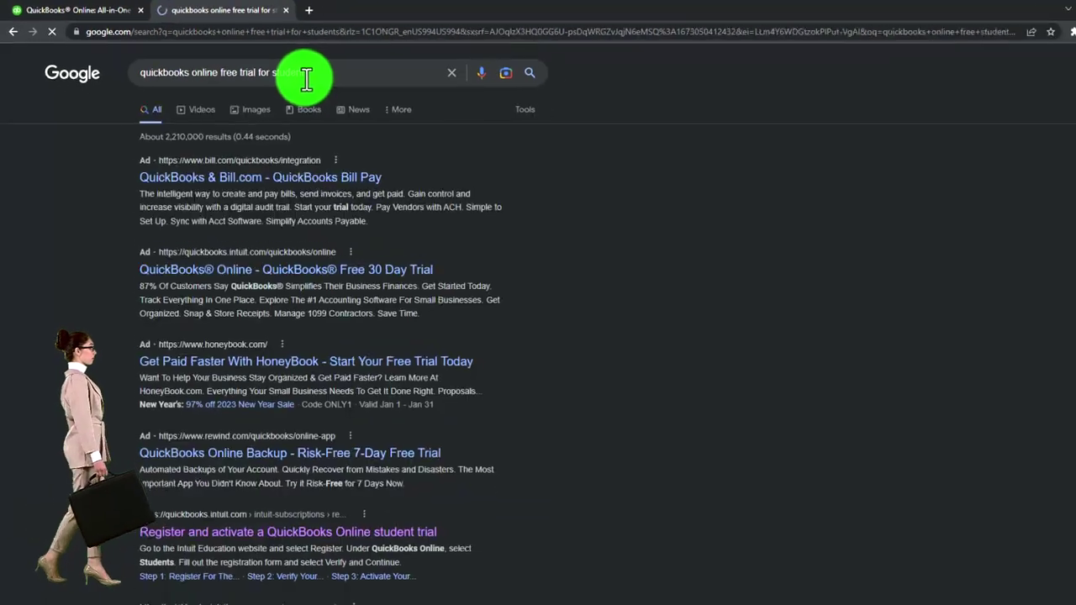
Open the search result "Register and activate a QuickBooks Online student trial" from the QuickBooks site.
scroll(160, 240, "down", 3)
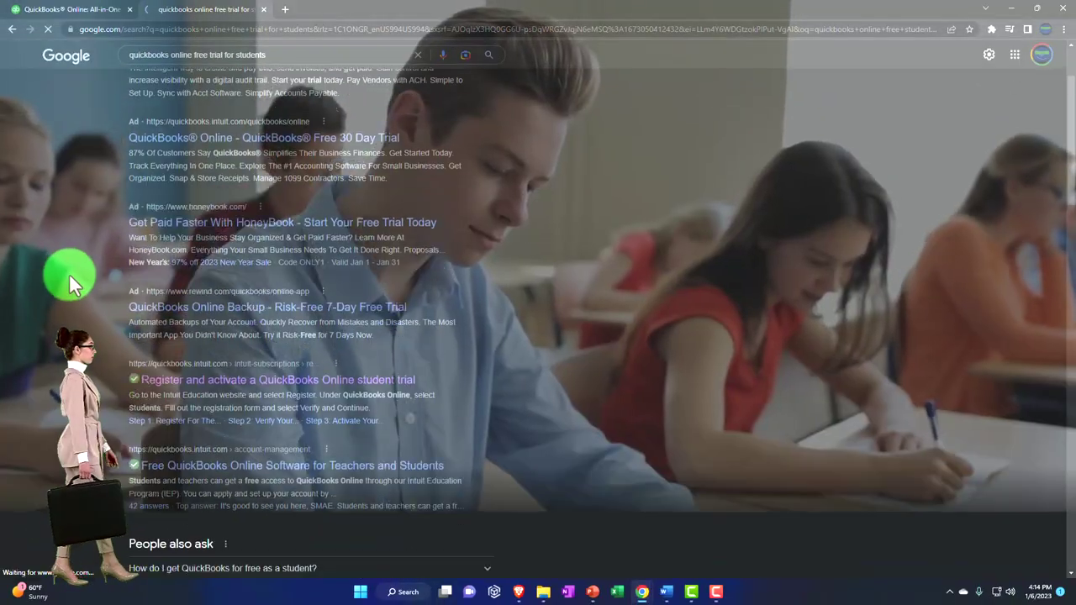
scroll(69, 279, "down", 2)
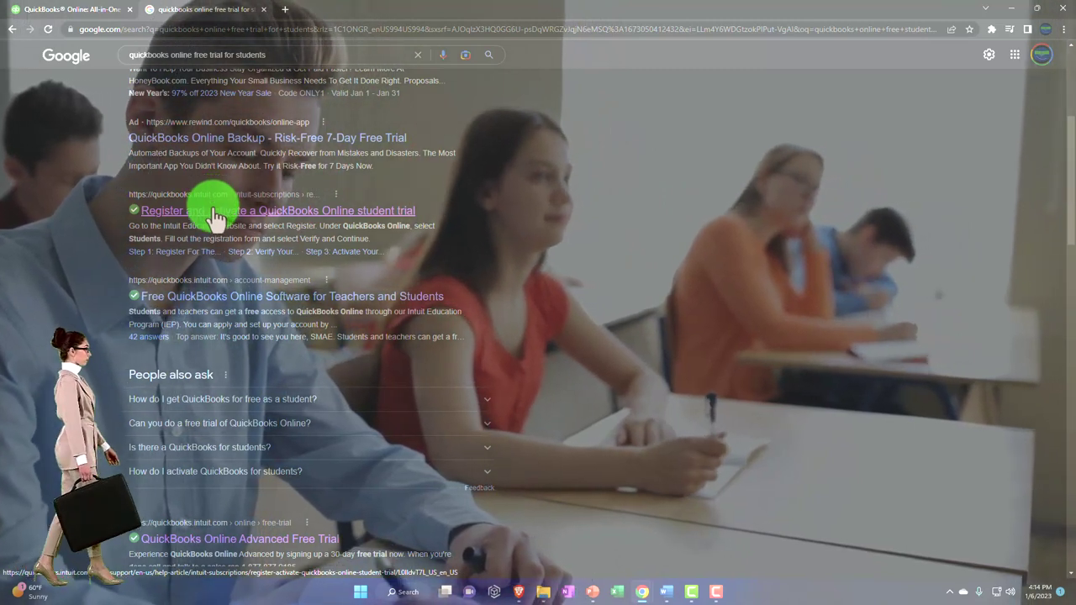
left_click(215, 212)
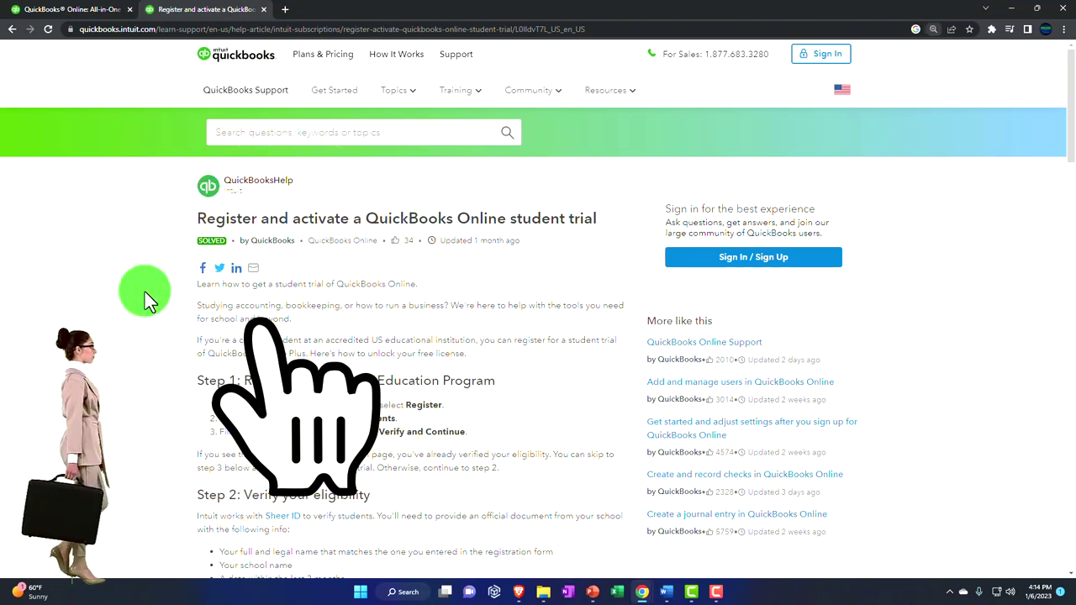
Enlarge the student trial article to 125% and read the registration and eligibility verification steps.
key("ctrl+plus")
key("ctrl+plus")
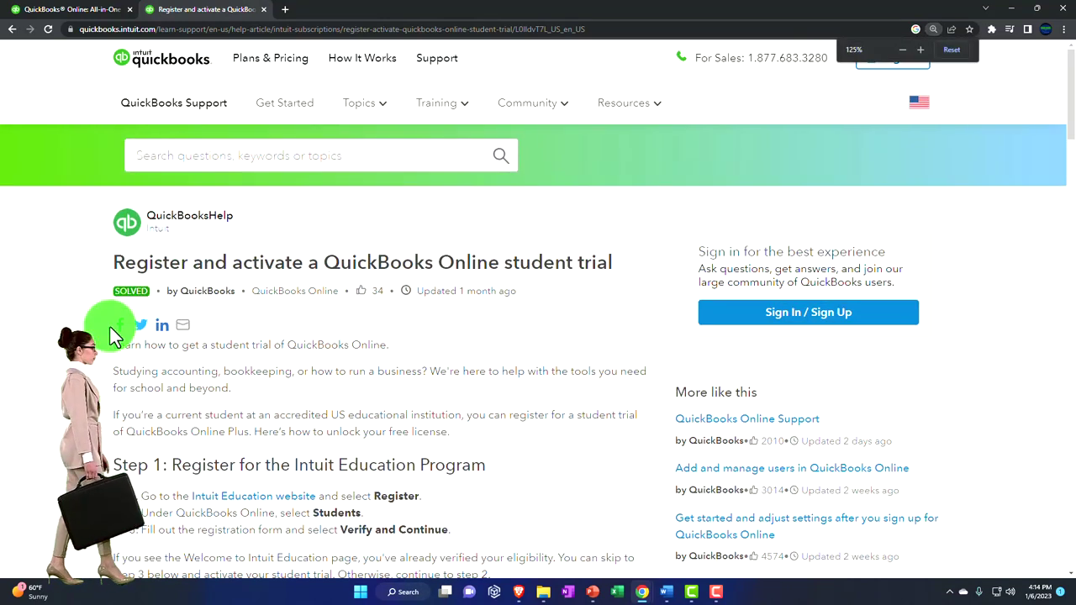
scroll(115, 335, "down", 1)
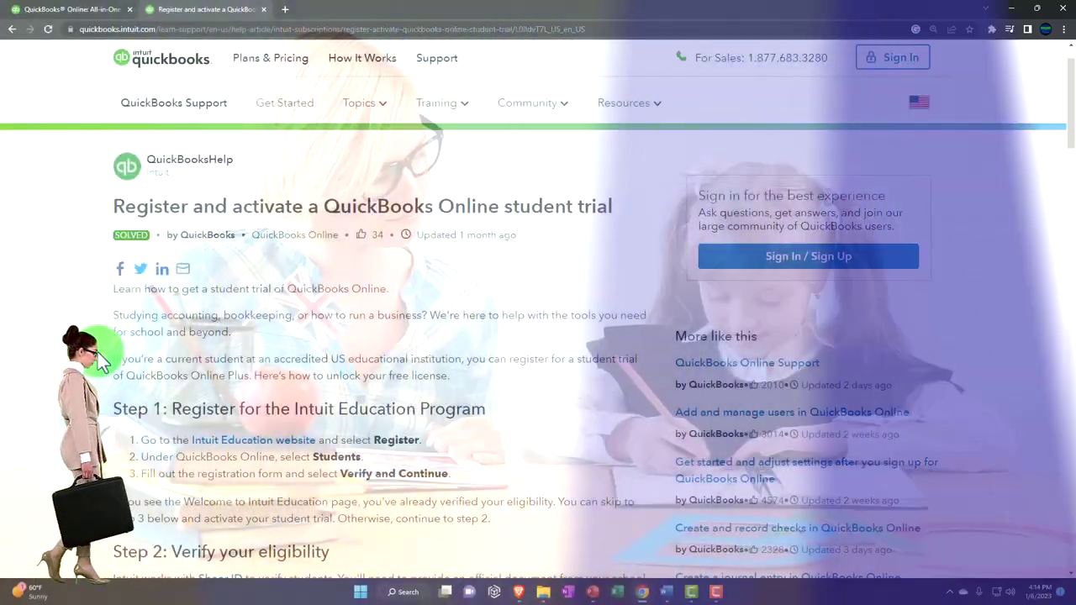
scroll(100, 361, "down", 1)
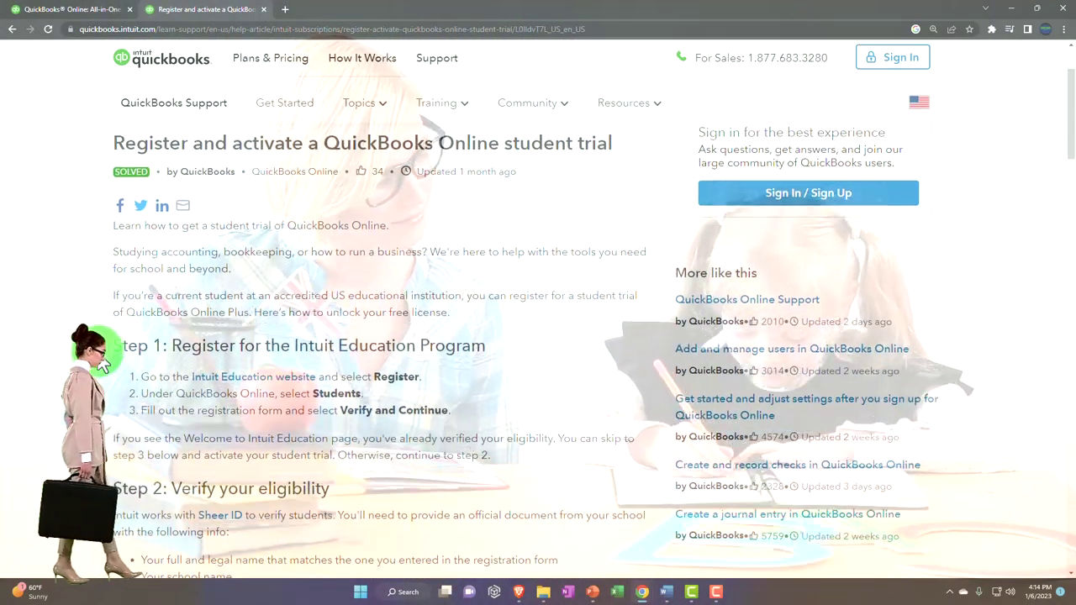
scroll(108, 336, "down", 1)
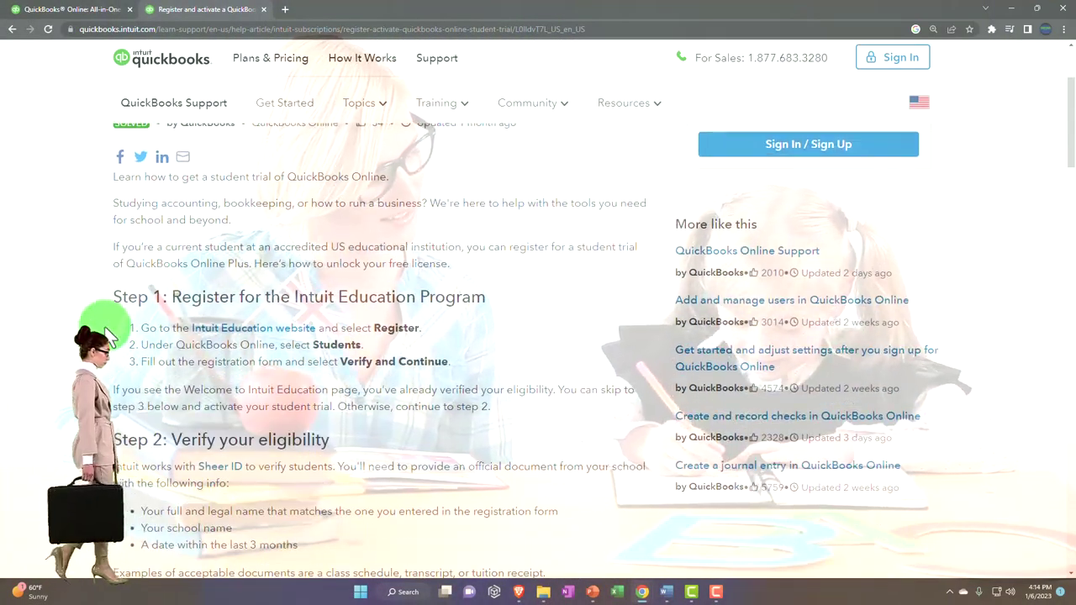
scroll(108, 335, "down", 1)
scroll(107, 336, "down", 3)
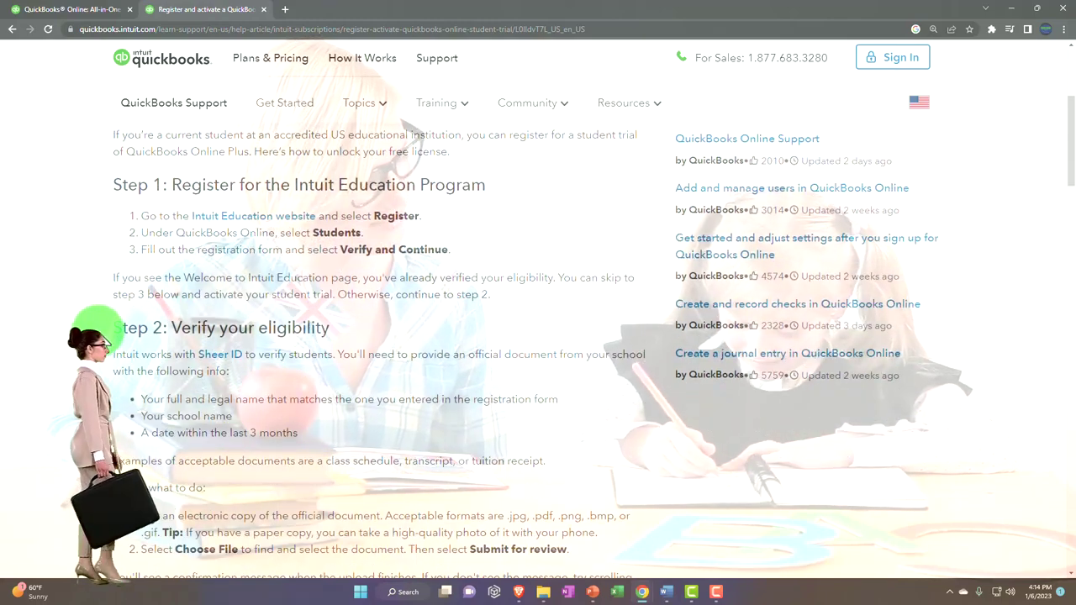
scroll(99, 332, "down", 2)
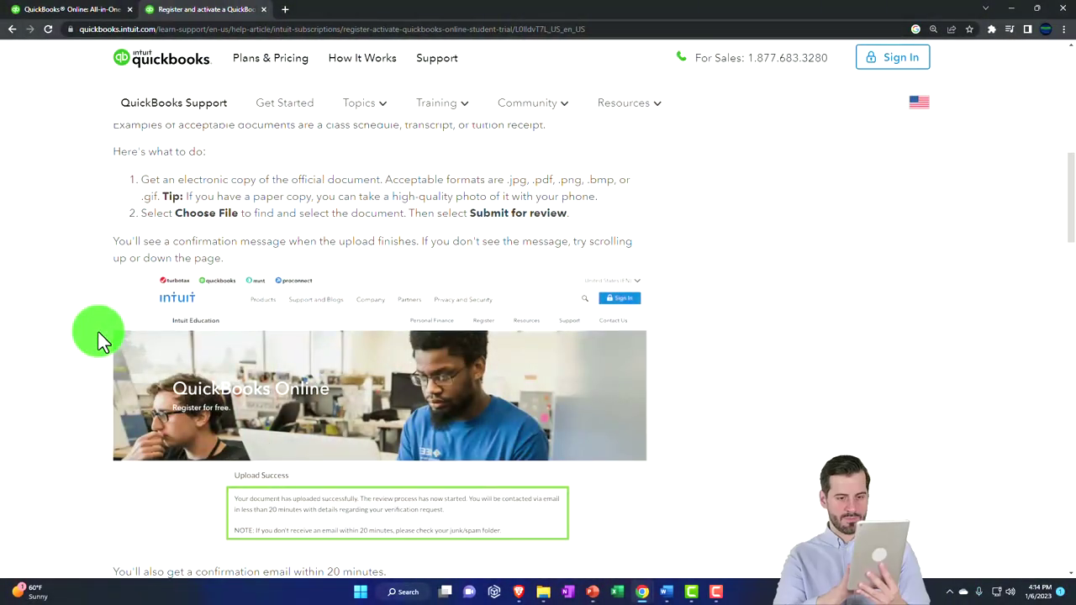
scroll(98, 332, "up", 3)
scroll(97, 331, "up", 5)
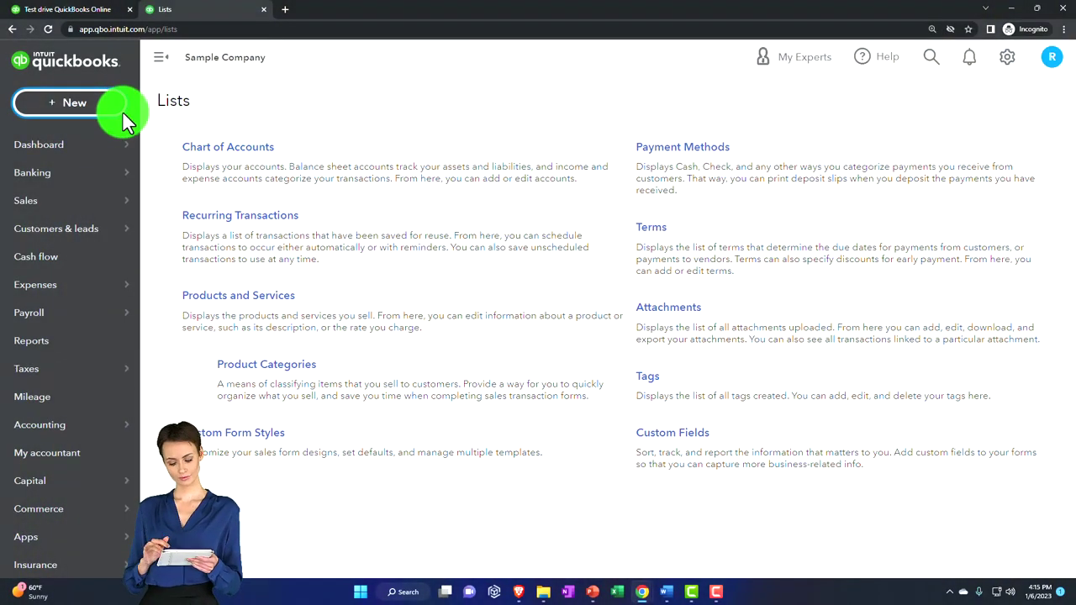
left_click_drag(328, 11, 394, 2)
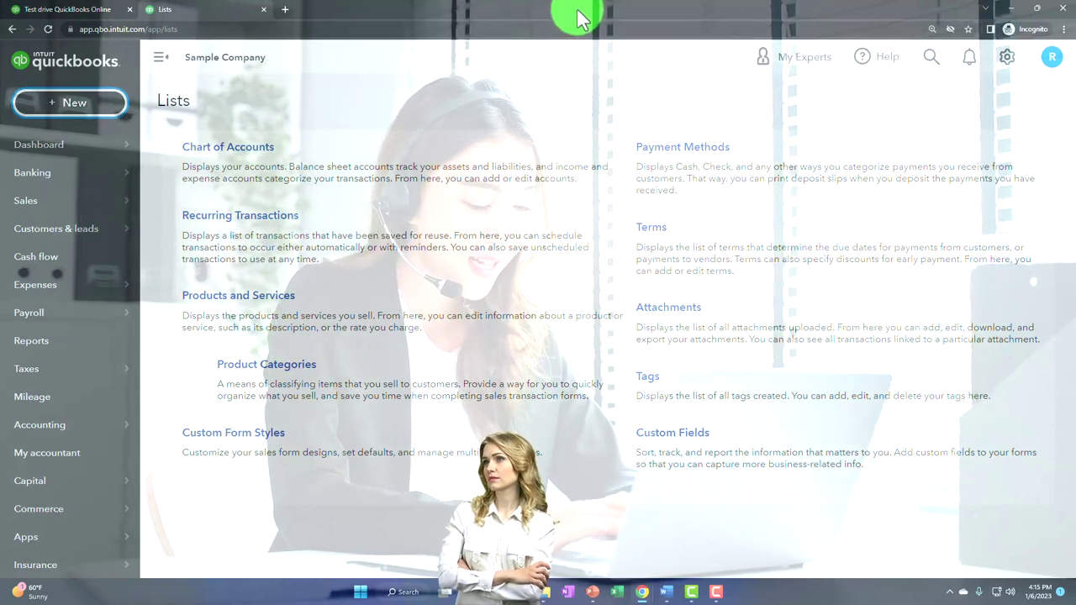
mouse_move(576, 20)
left_mouse_down()
mouse_move(560, 108)
mouse_move(557, 11)
left_mouse_up()
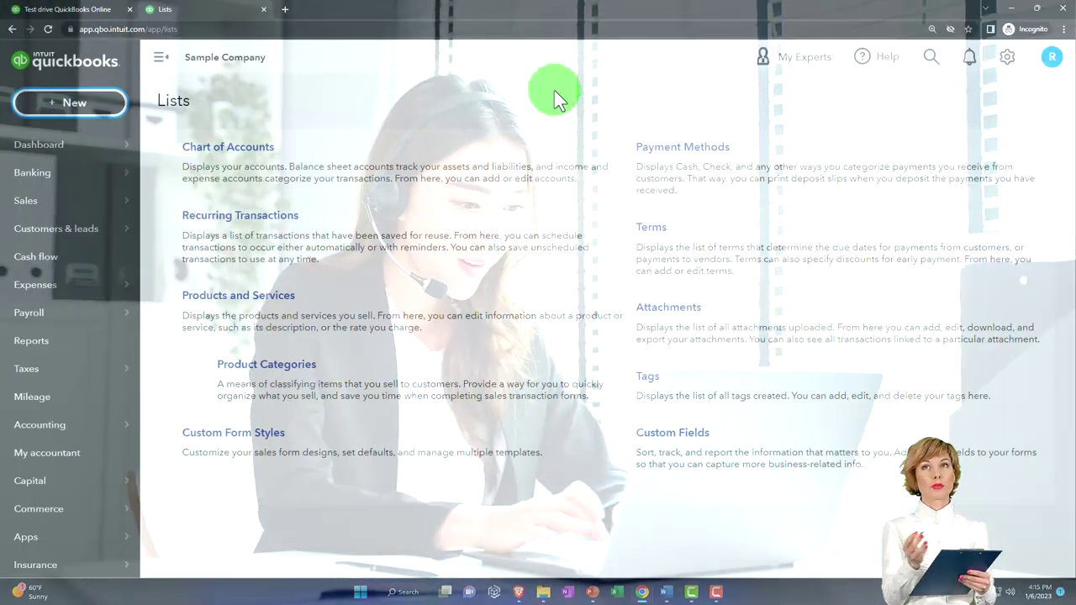